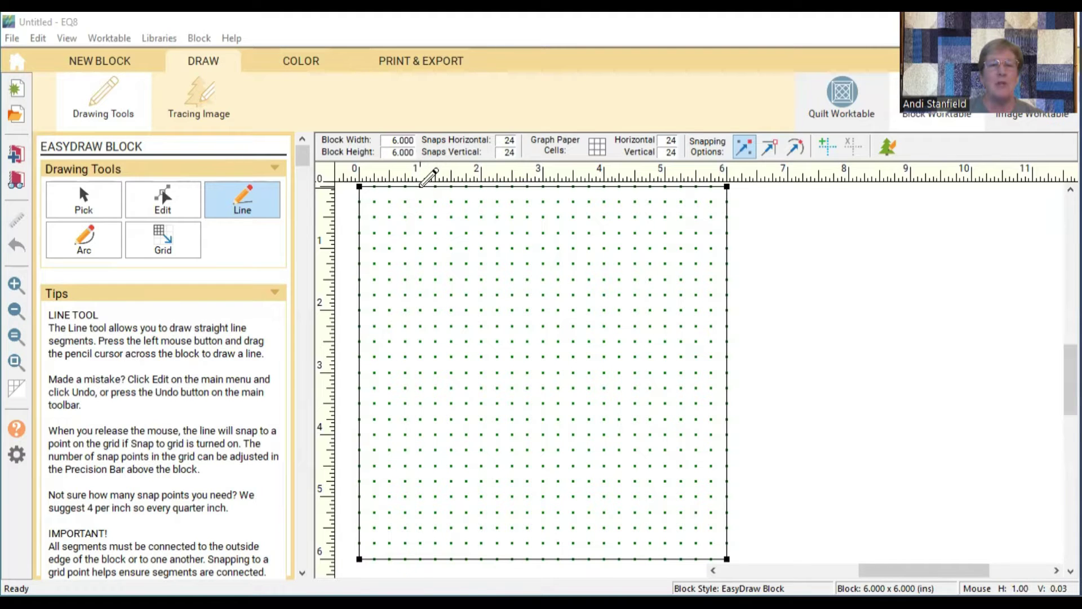
Draw vertical lines at 1 and 3 inches and horizontal lines at 1 and 3 inches across the block.
drag(421, 186, 420, 560)
drag(542, 186, 543, 559)
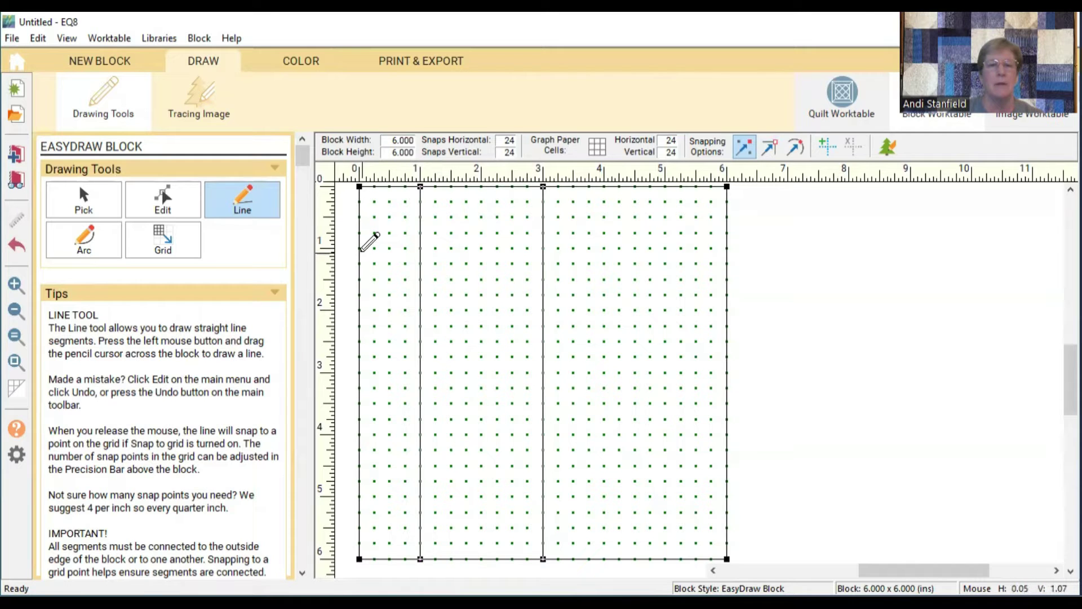
mouse_move(360, 247)
mouse_down()
mouse_move(516, 258)
mouse_move(727, 248)
mouse_up()
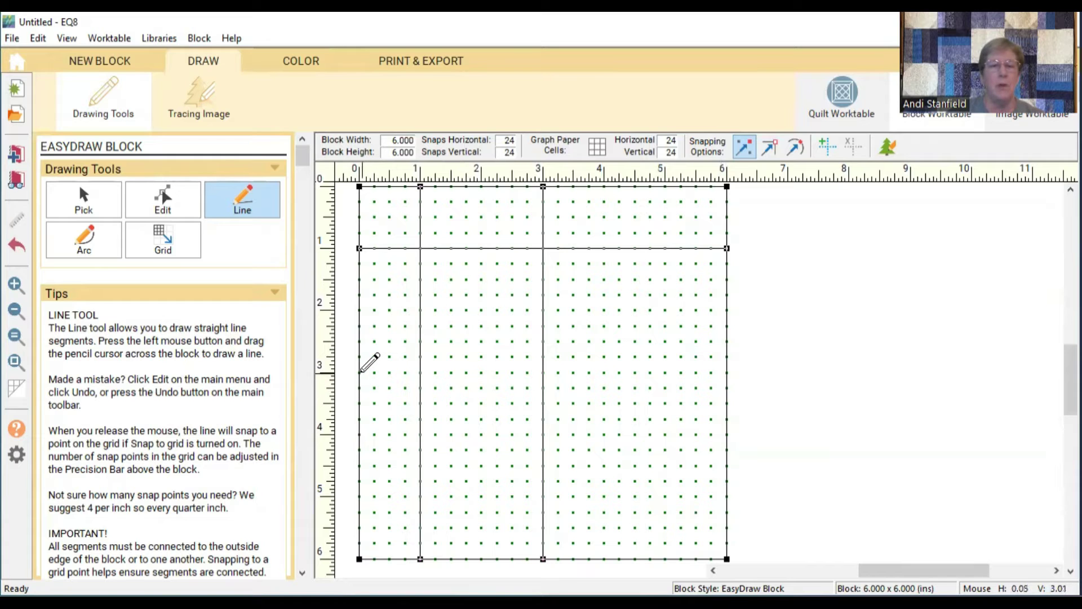
drag(361, 372, 727, 372)
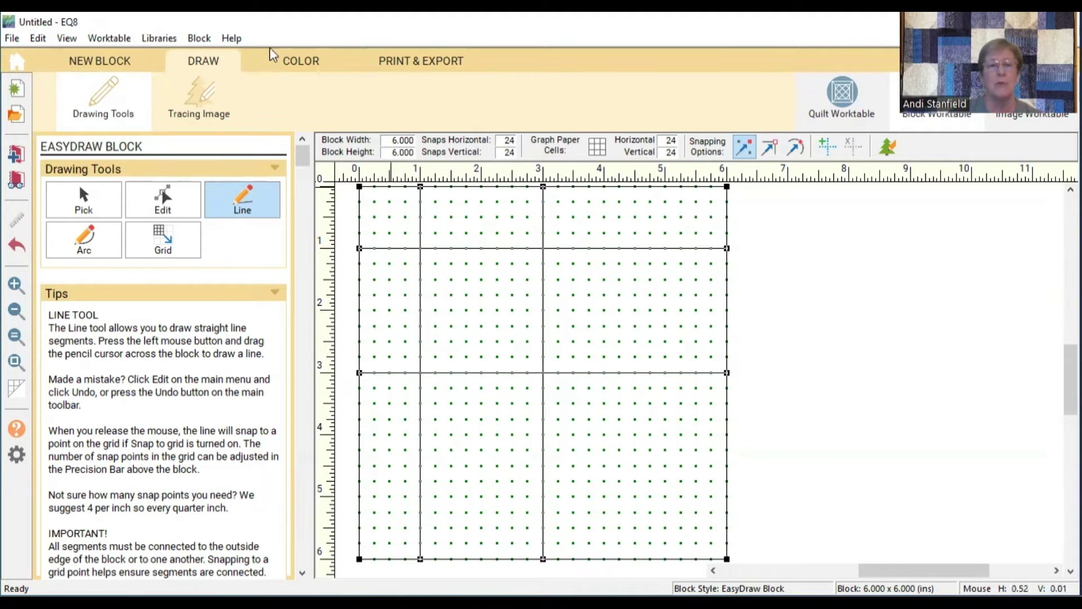
Paint the top-left patch with the pale aqua fabric.
click(303, 63)
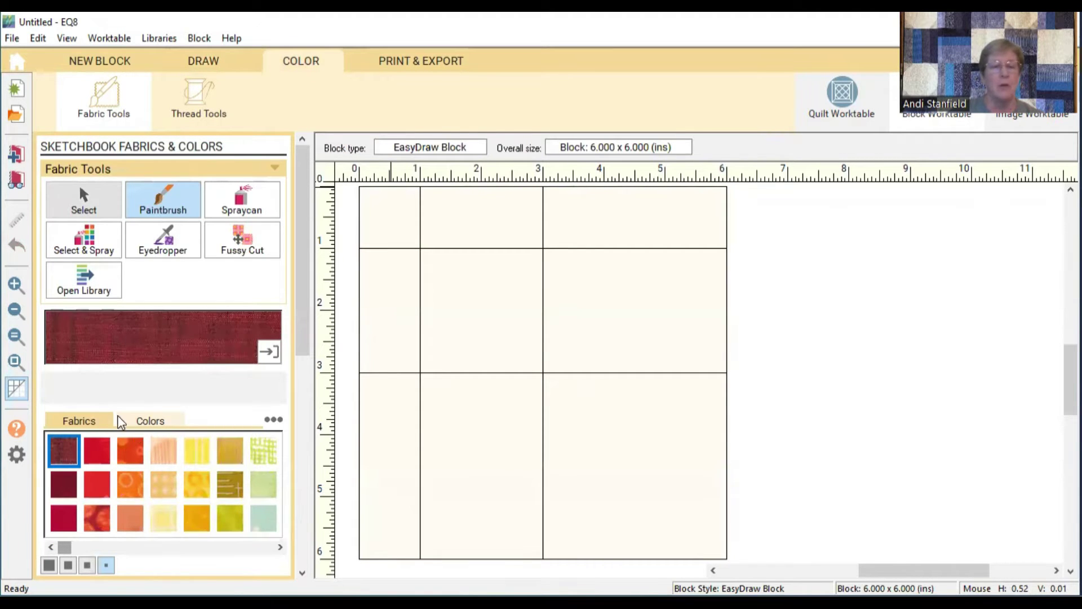
click(150, 422)
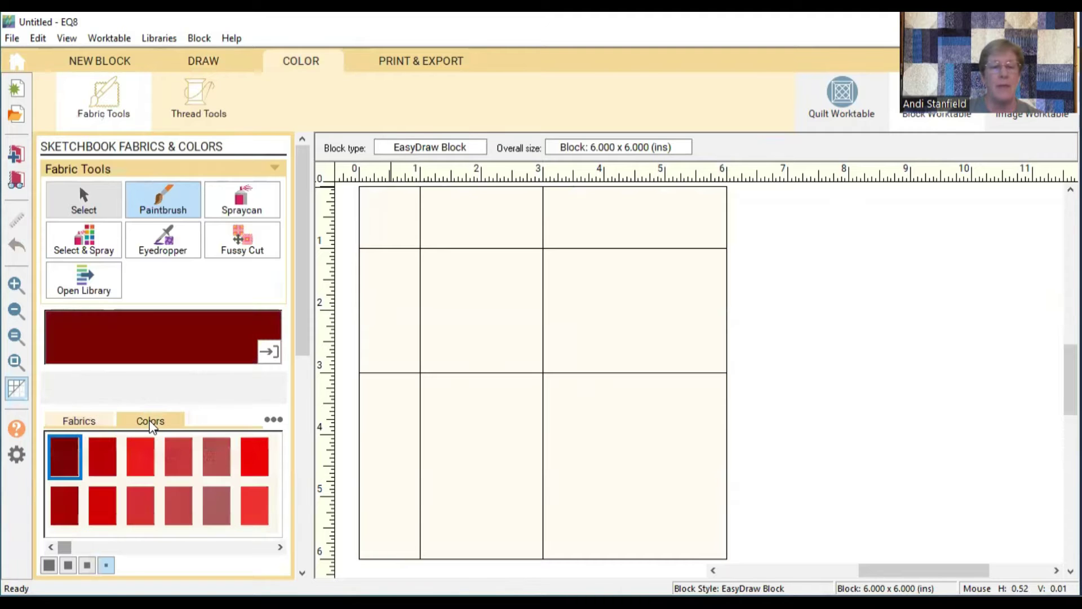
click(75, 422)
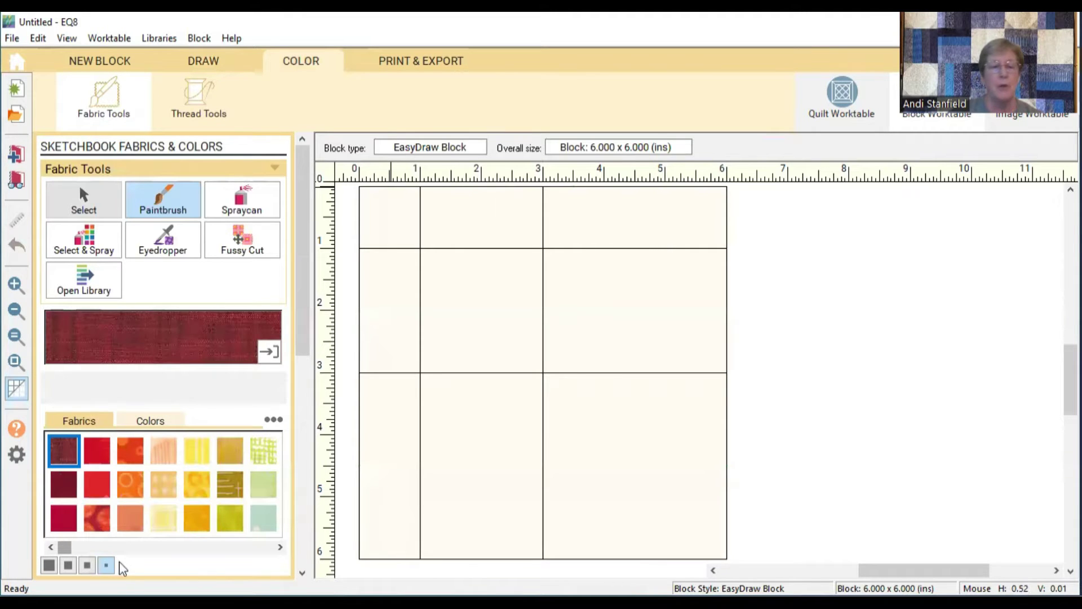
drag(67, 548, 178, 548)
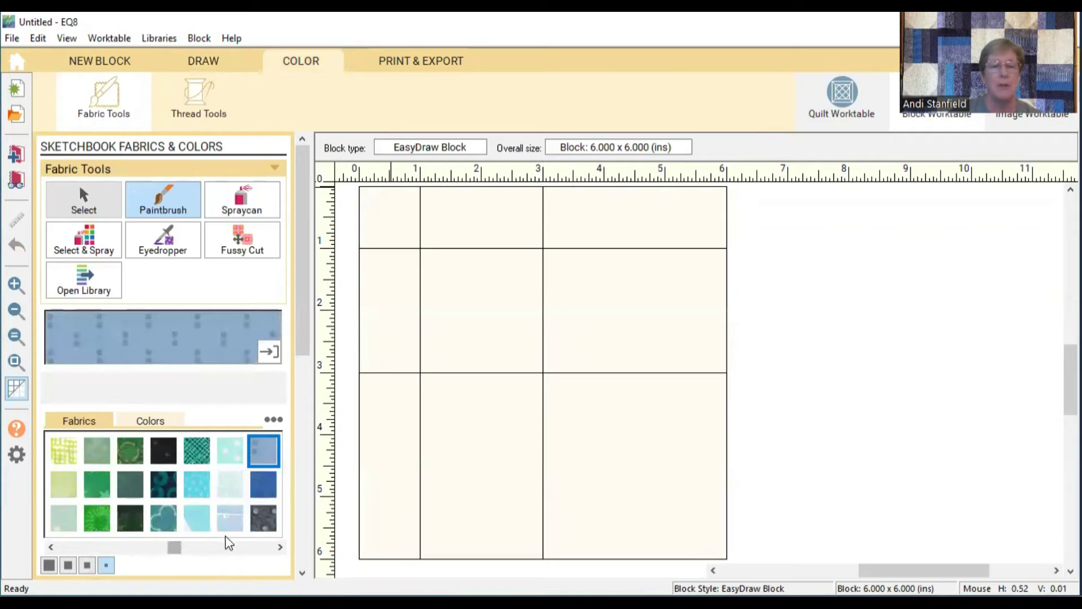
click(237, 492)
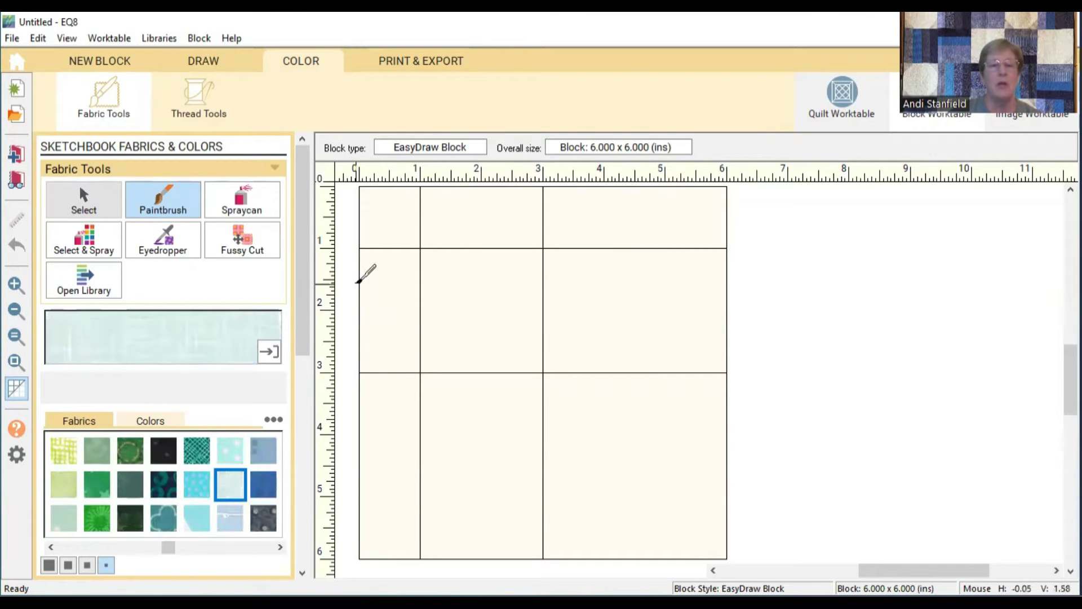
click(399, 231)
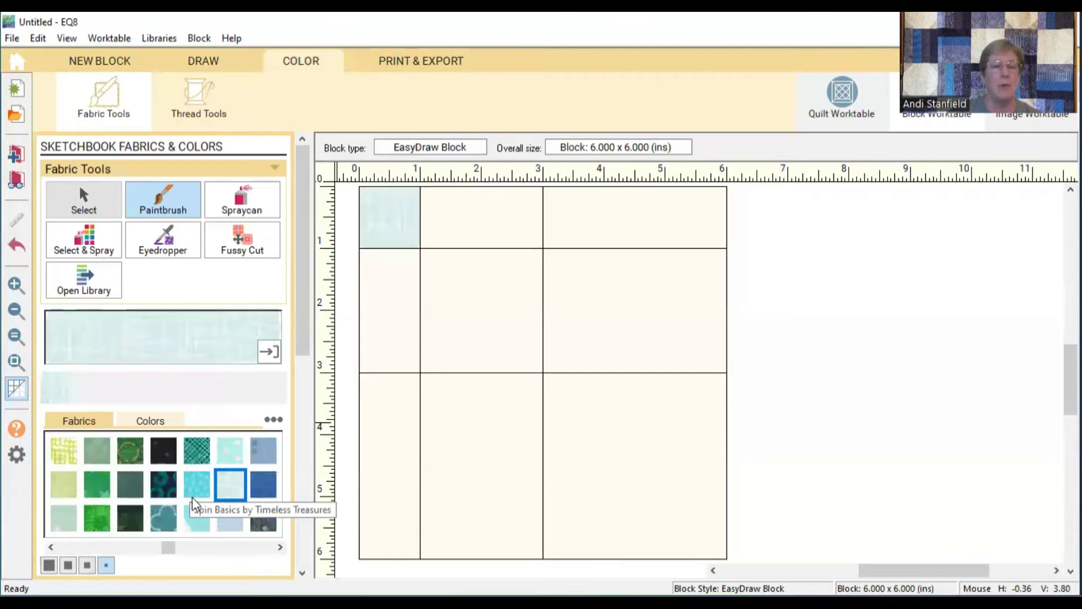
Paint two patches light blue dotted and three patches dark blue.
click(262, 451)
click(392, 288)
click(456, 225)
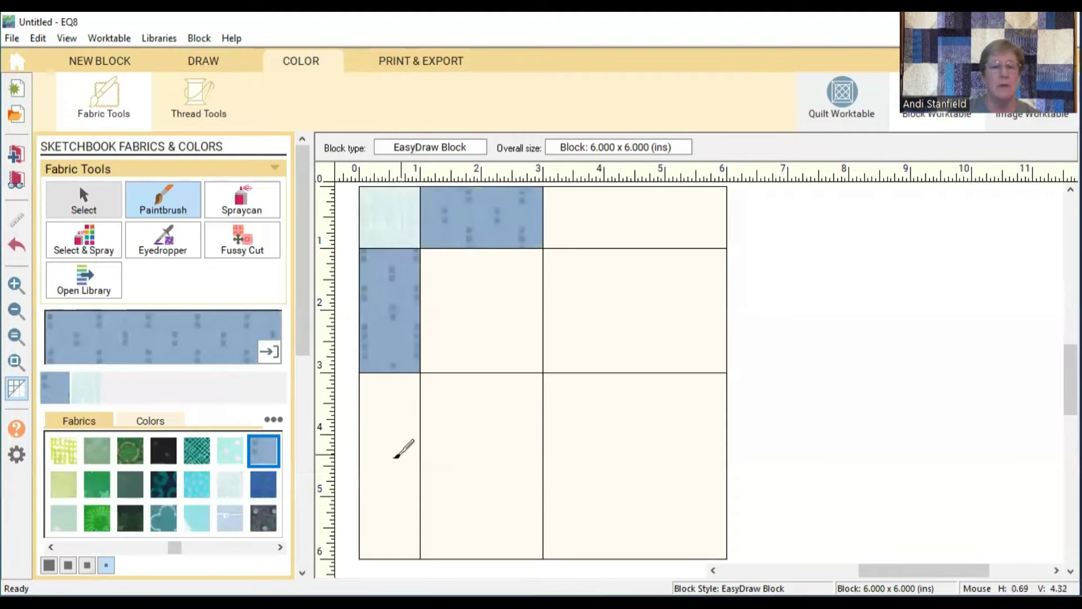
click(262, 484)
click(394, 400)
click(483, 331)
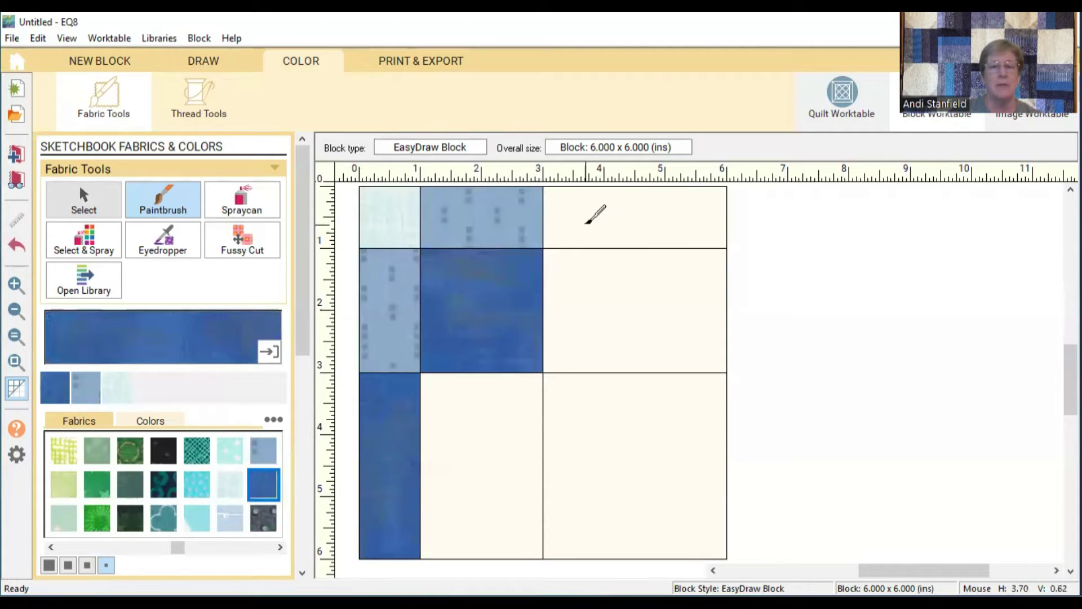
click(587, 222)
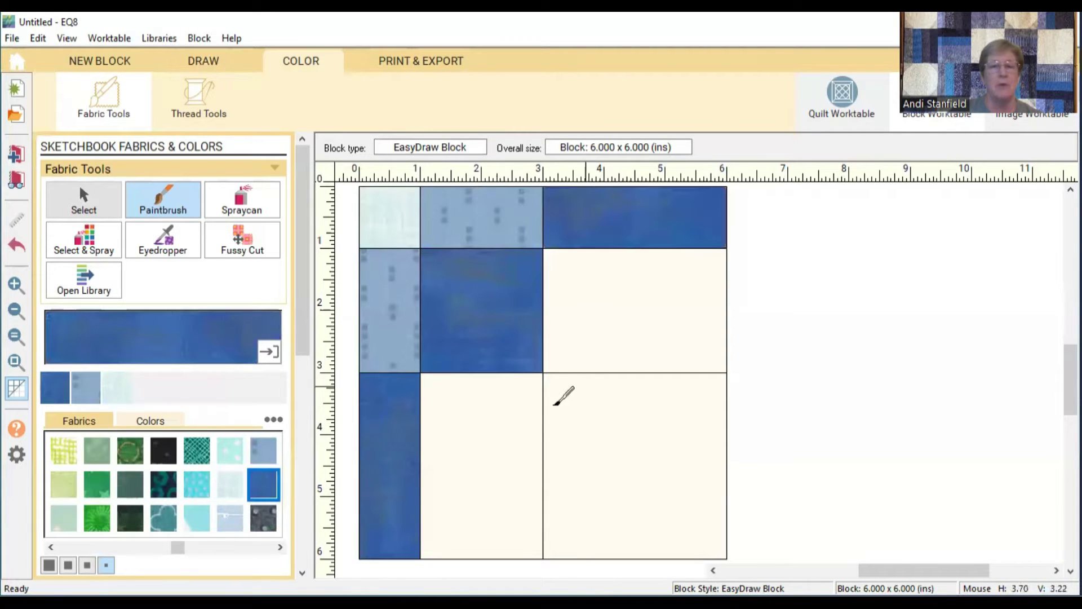
Paint two patches grey dotted and the bottom-right patch black.
click(263, 516)
click(479, 435)
click(584, 346)
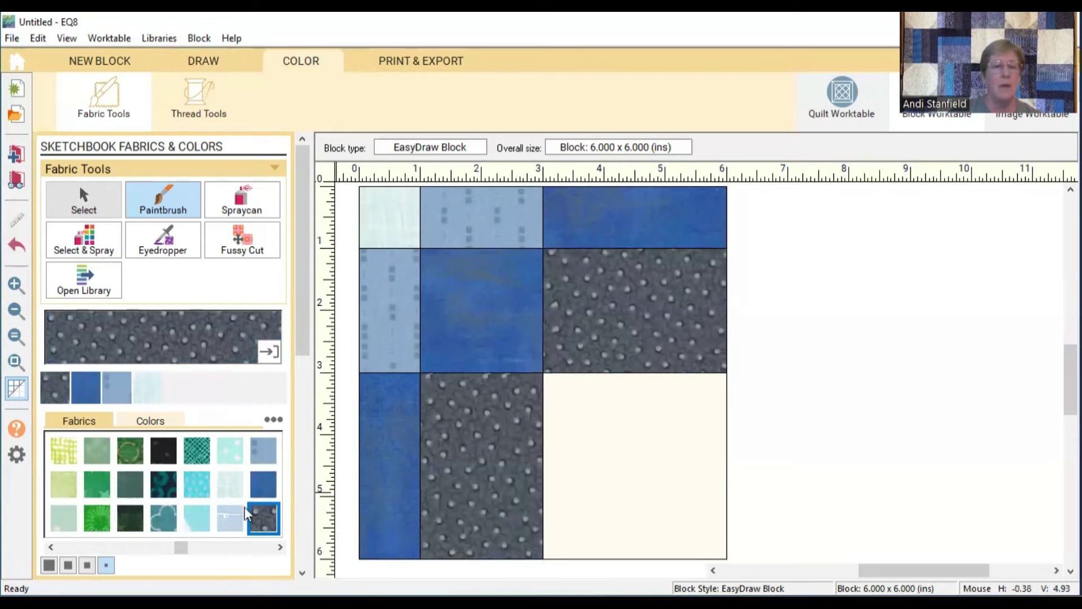
click(164, 451)
click(681, 414)
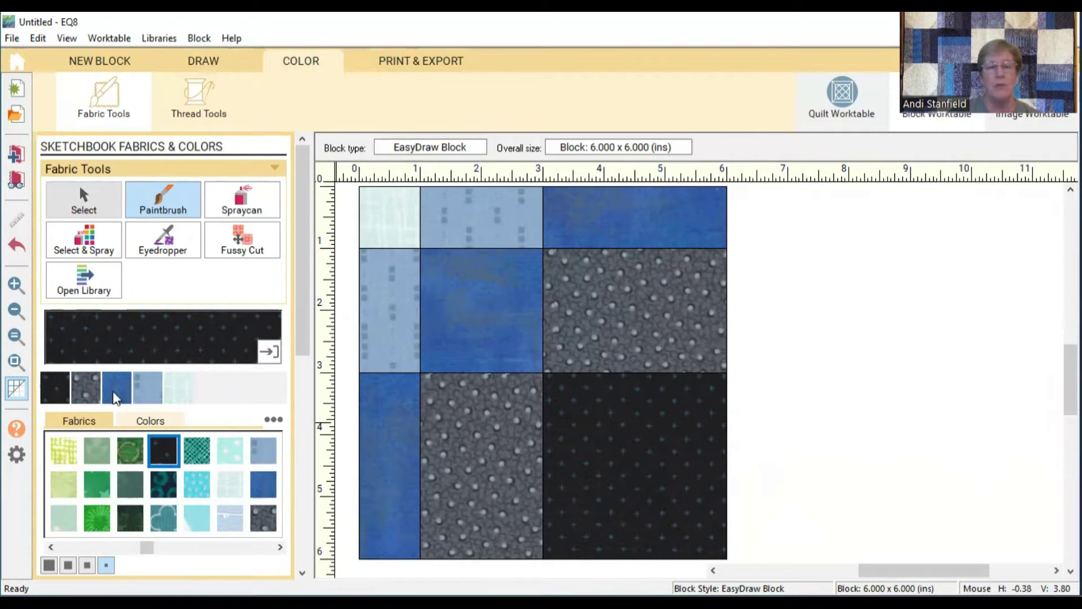
Recolour the two grey dotted patches light blue dotted and make the top-left patch black.
click(148, 388)
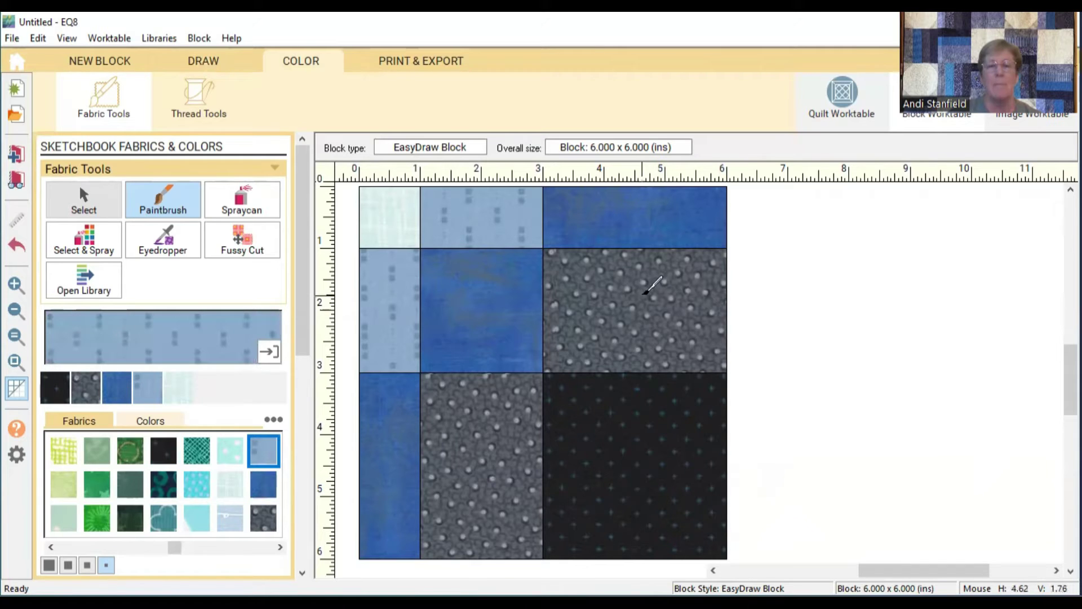
click(637, 296)
click(515, 414)
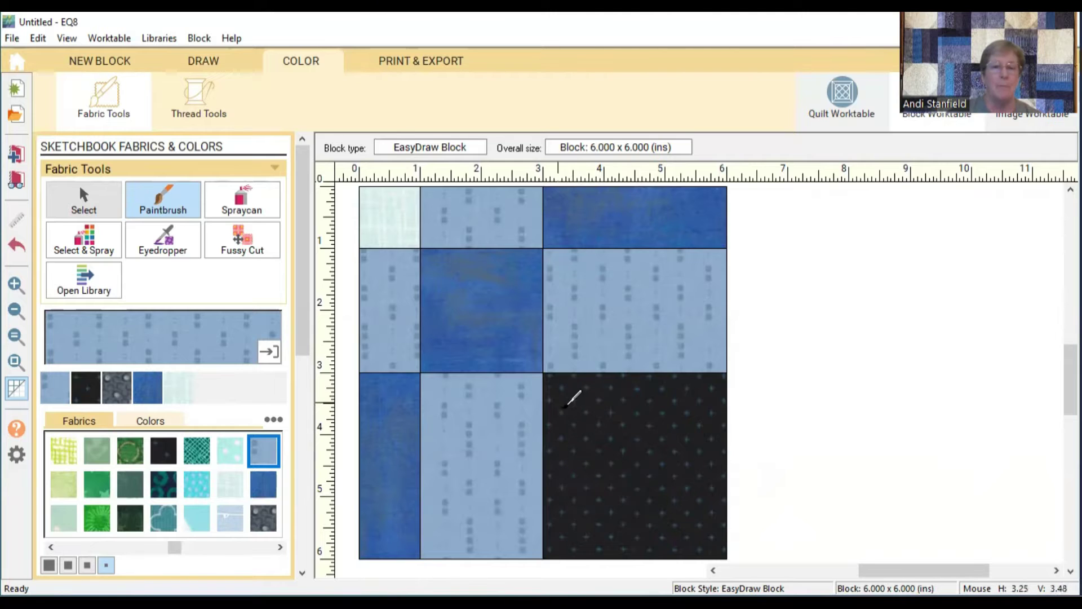
click(85, 388)
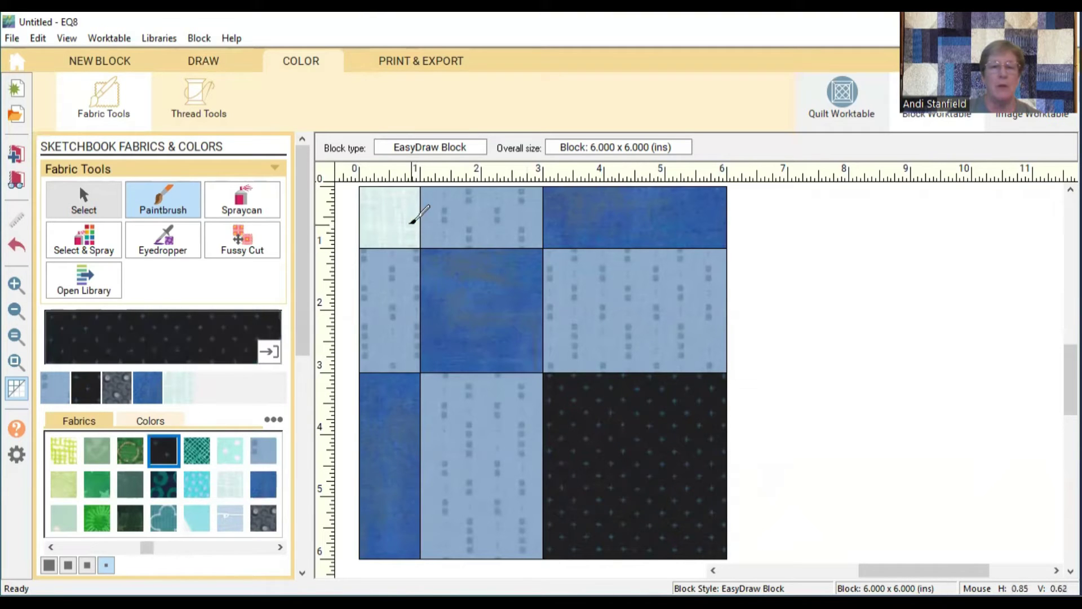
click(399, 230)
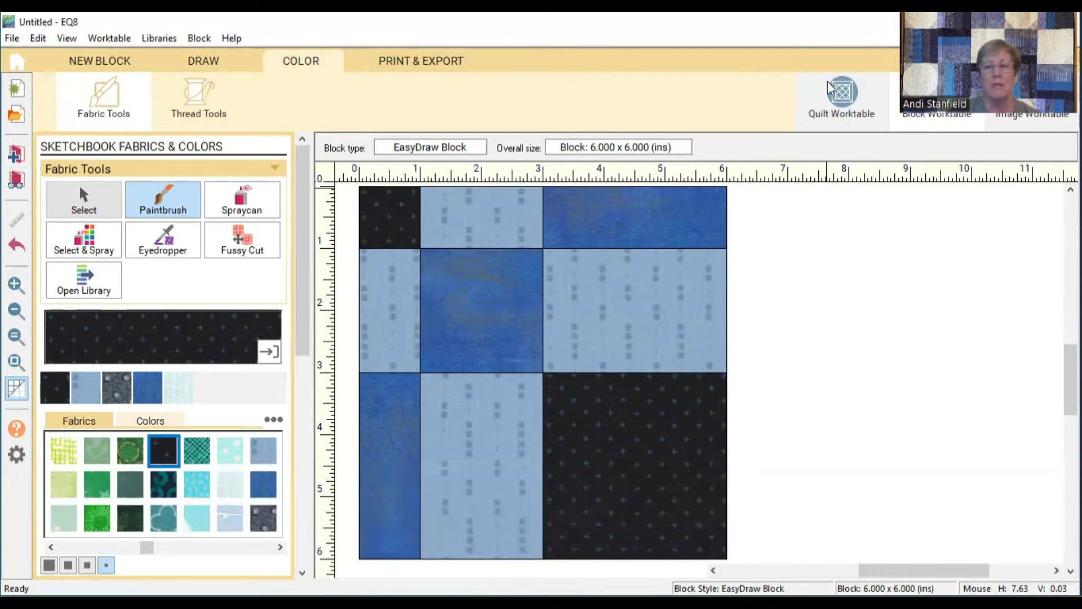
Create a horizontal 4 x 4 quilt of 12 x 12 inch blocks with the border deleted.
click(843, 100)
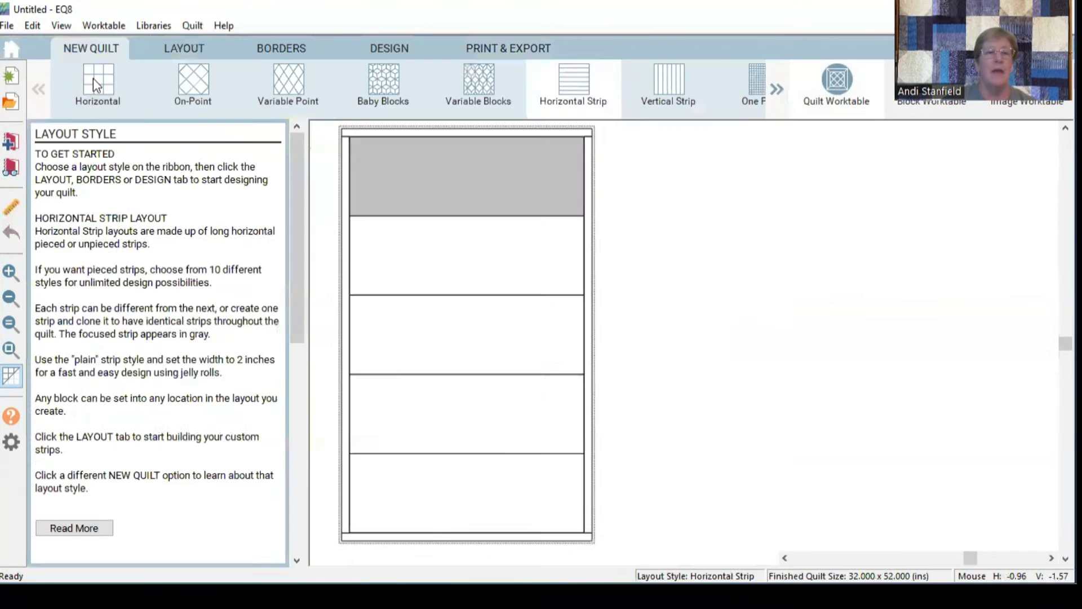
click(98, 92)
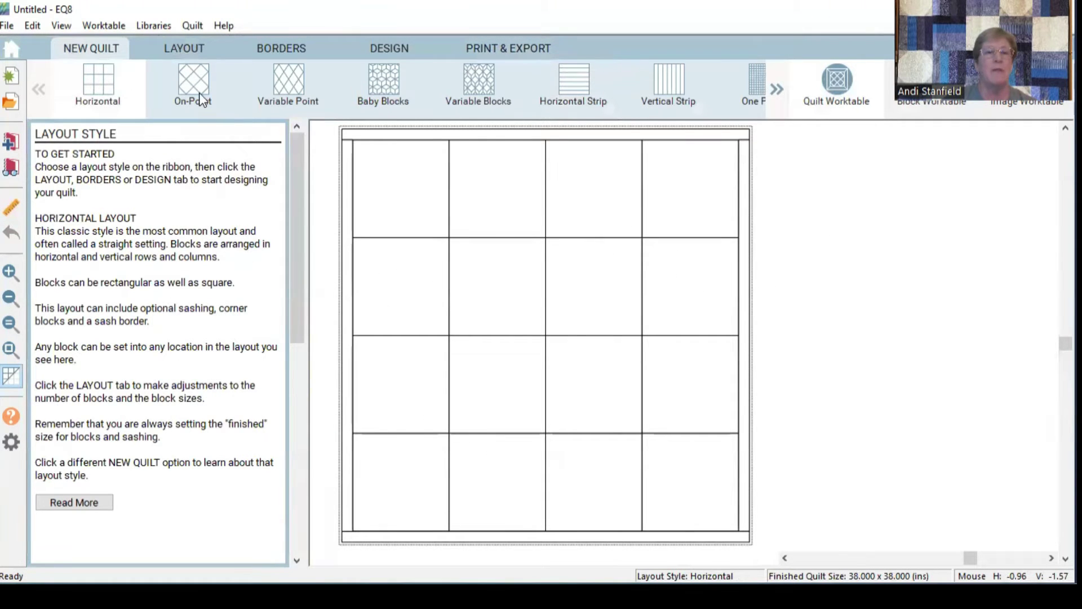
click(178, 49)
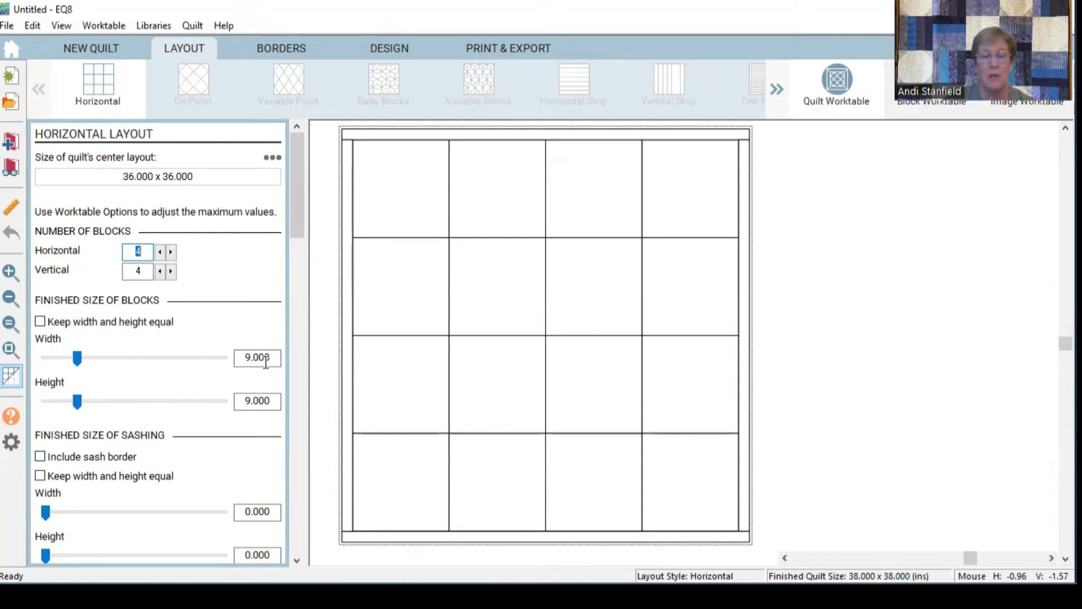
drag(273, 358, 235, 364)
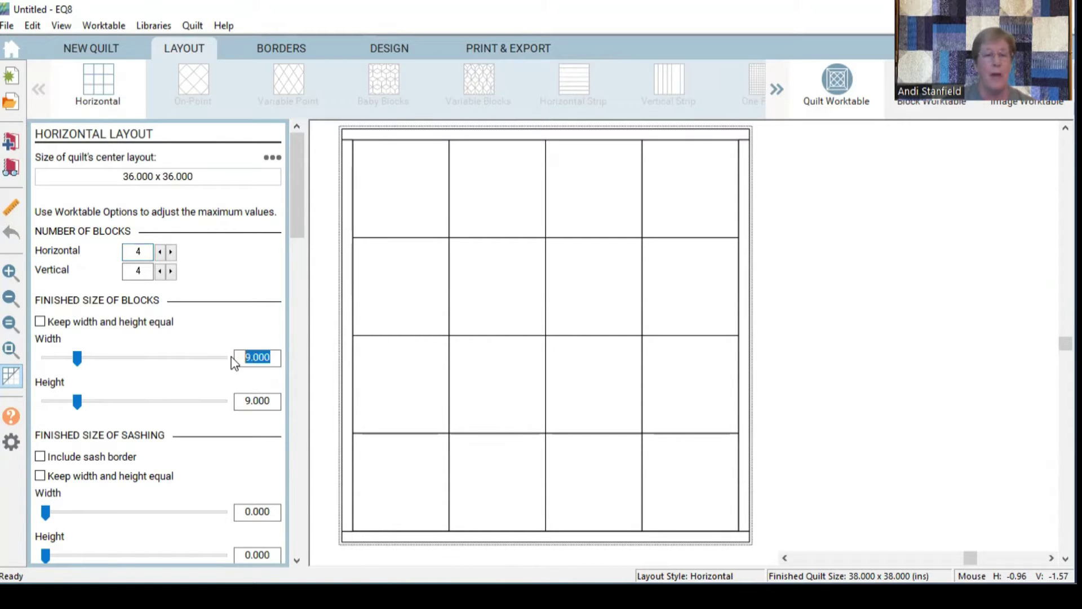
text(12)
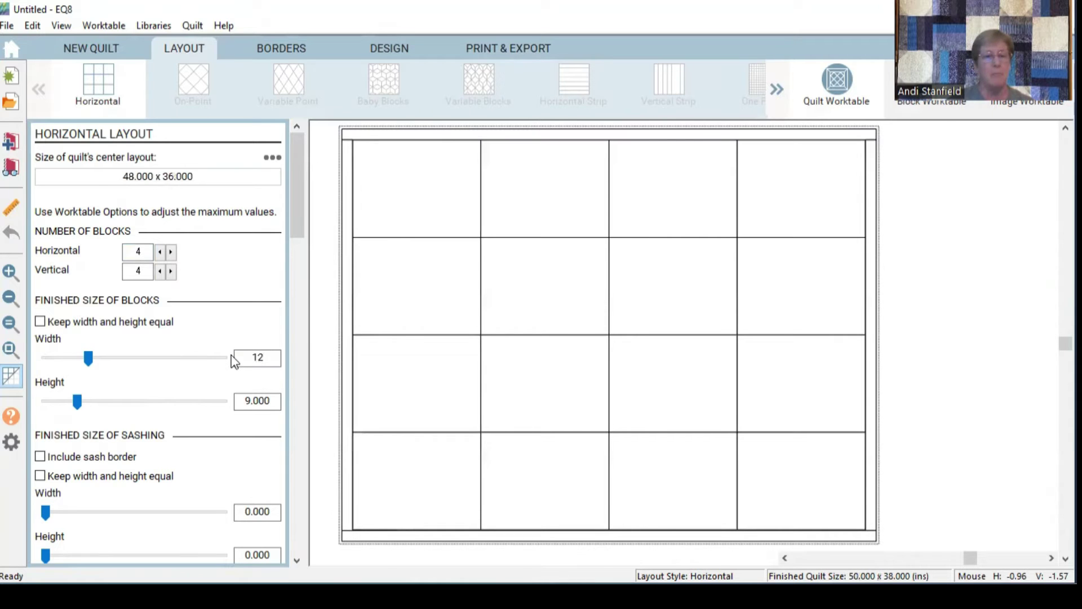
key(Tab)
text(12)
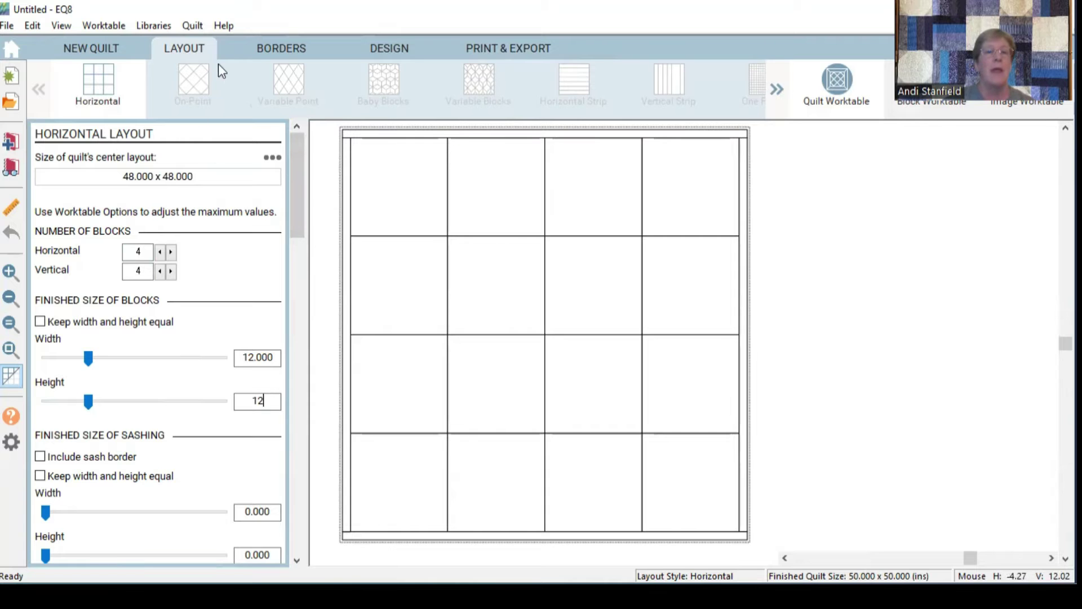
click(280, 47)
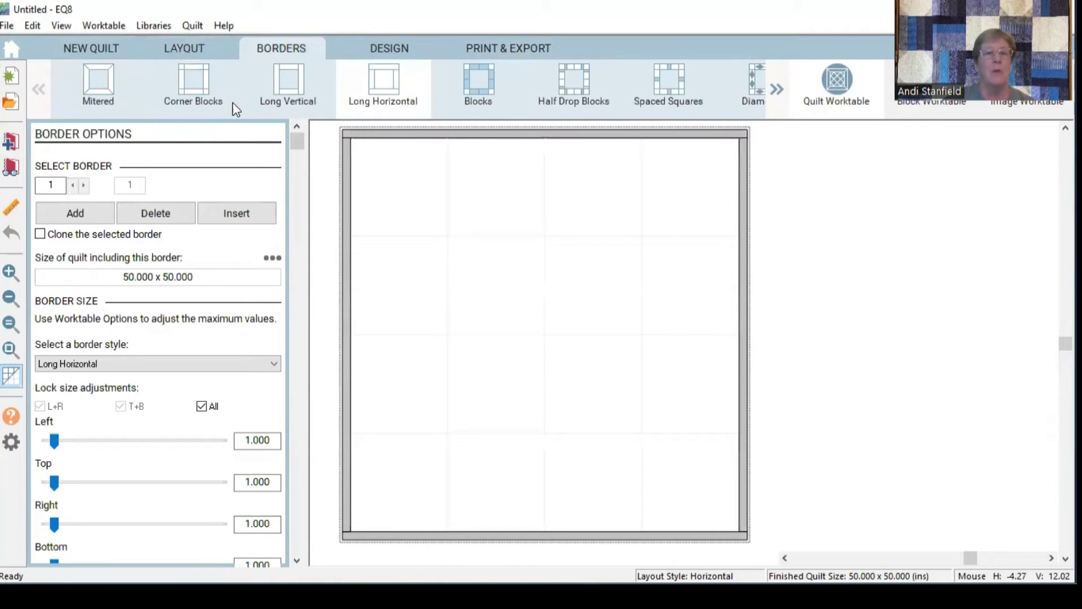
click(157, 216)
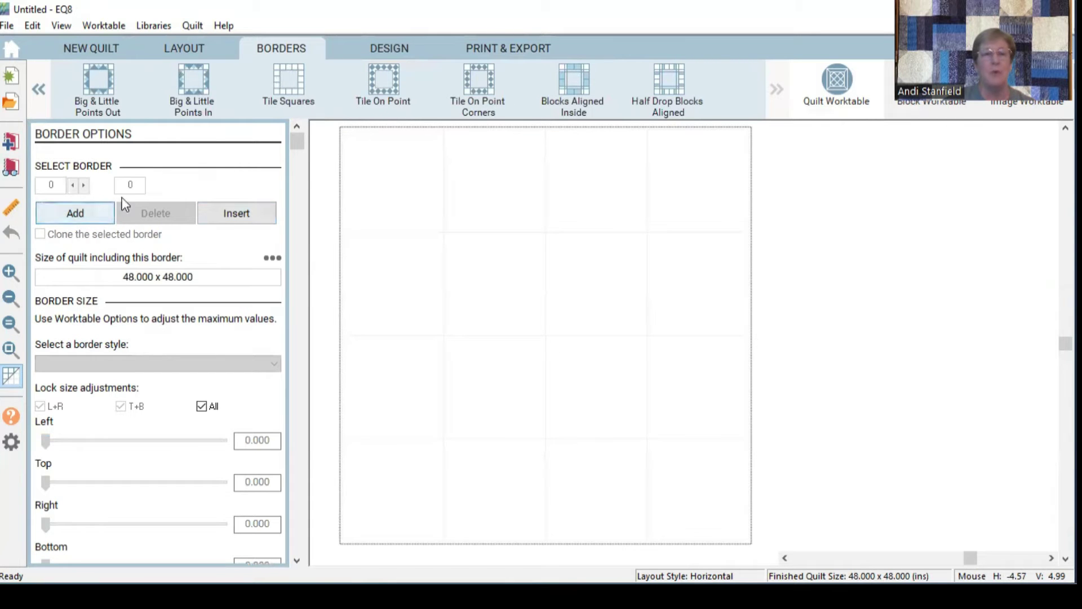
Fill all 16 quilt cells with the blue-and-black patchwork block.
click(393, 49)
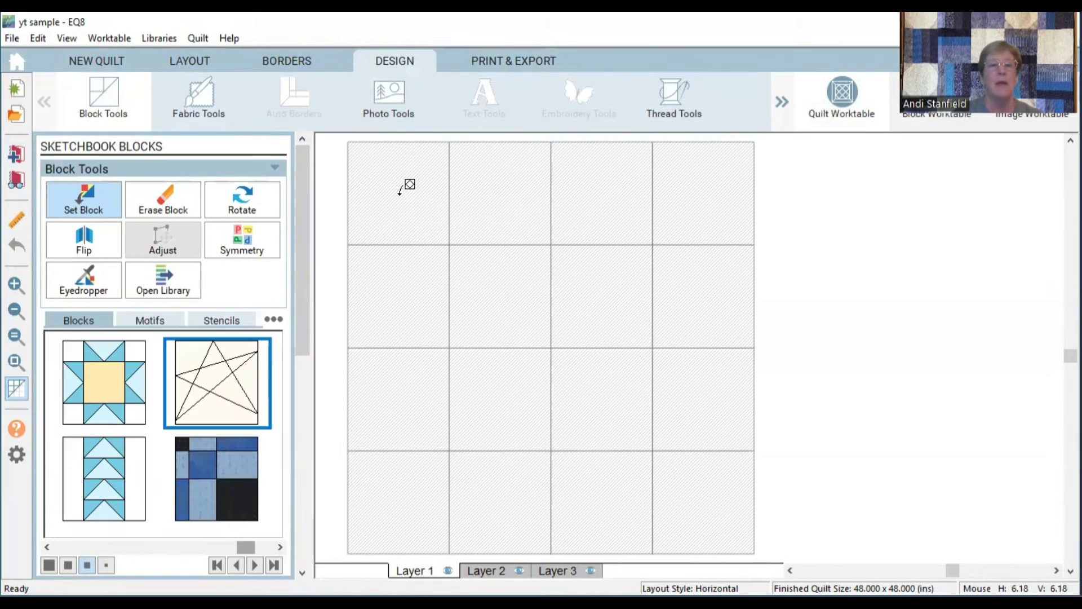
click(400, 191)
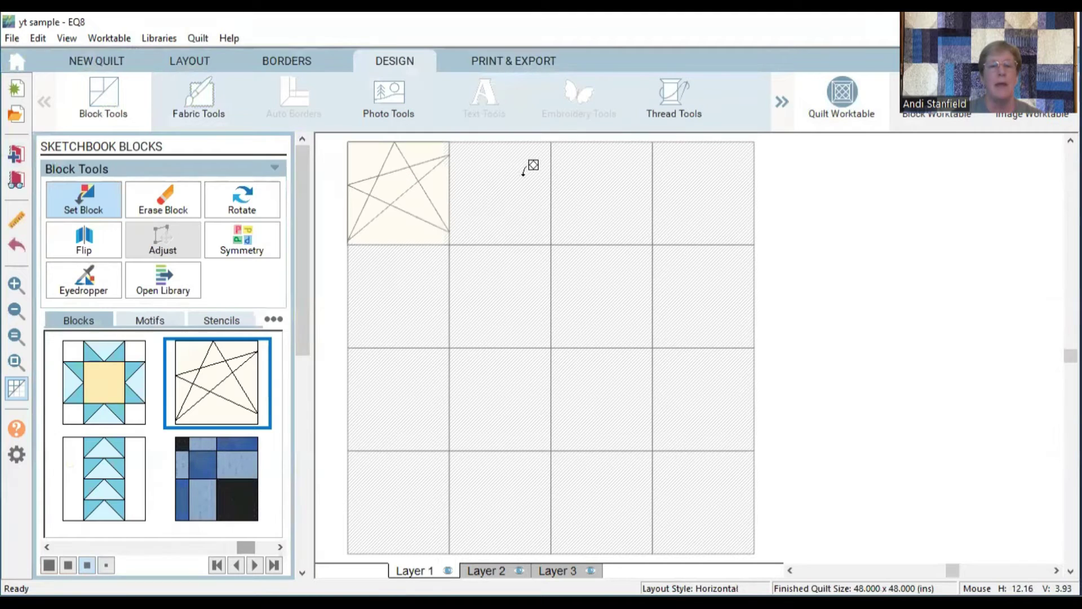
click(212, 480)
click(409, 156)
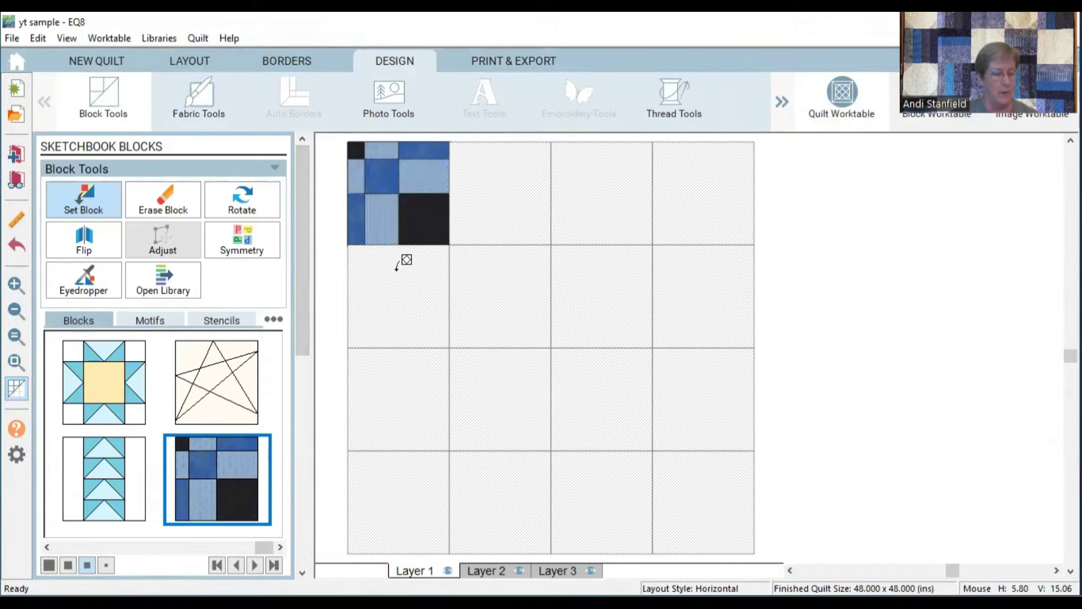
ctrl+click(401, 298)
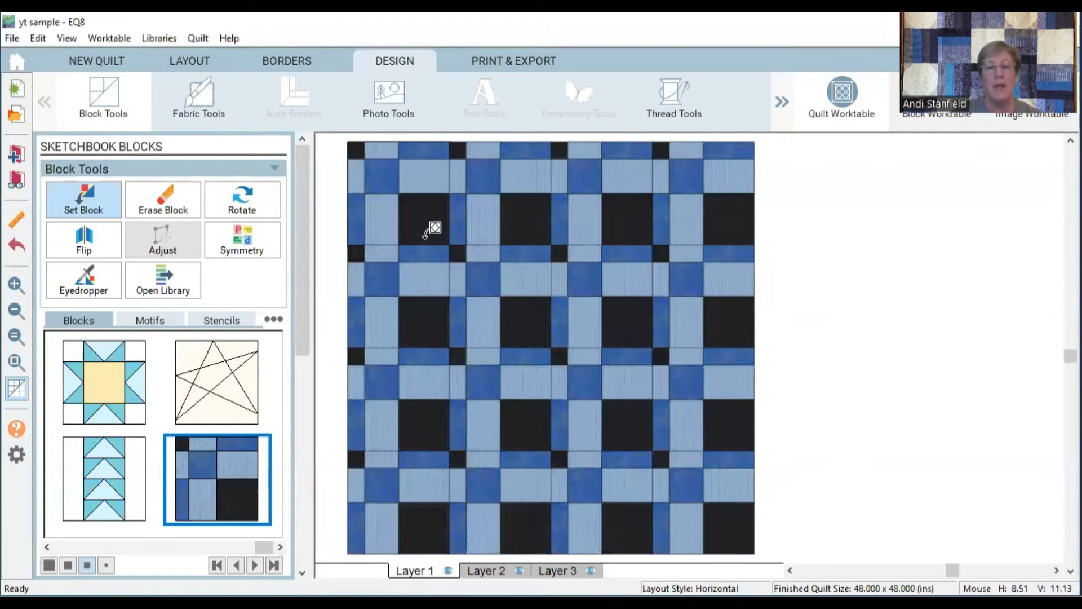
Rotate several blocks in the top two rows by quarter turns.
click(242, 205)
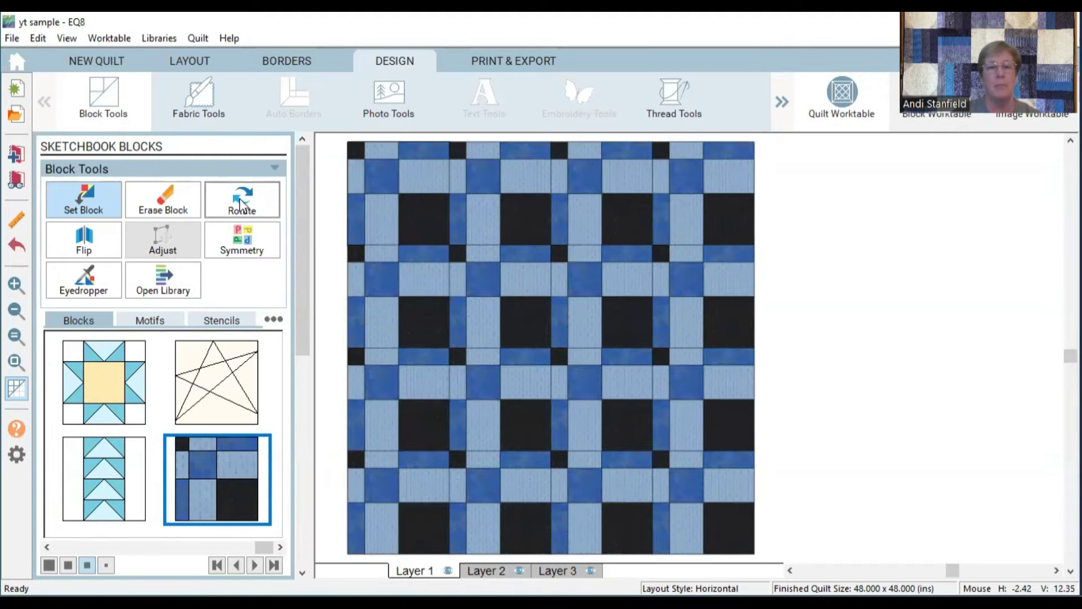
click(513, 188)
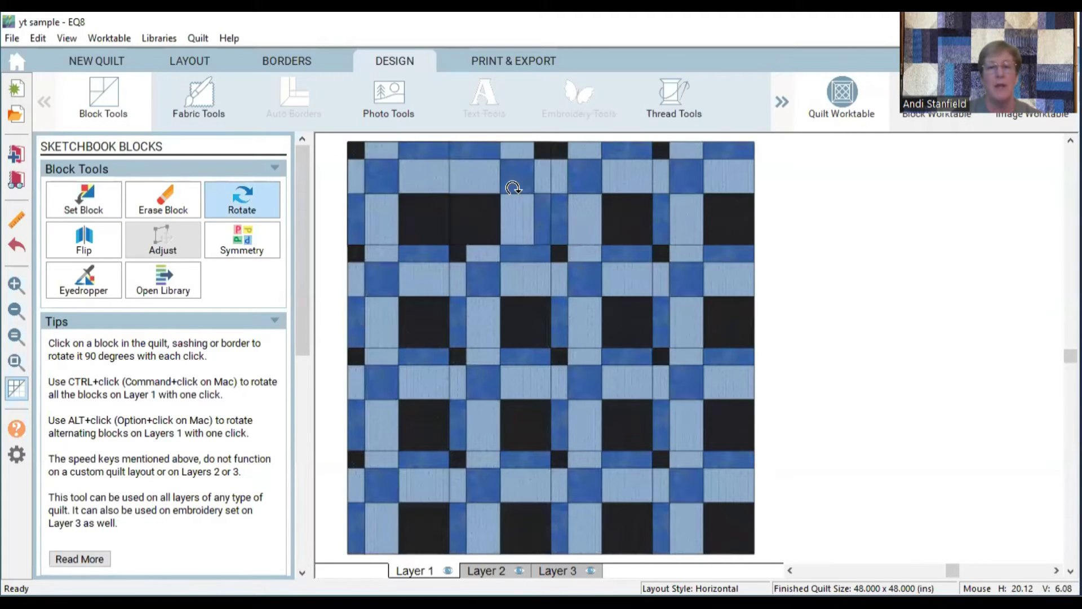
click(513, 186)
click(713, 187)
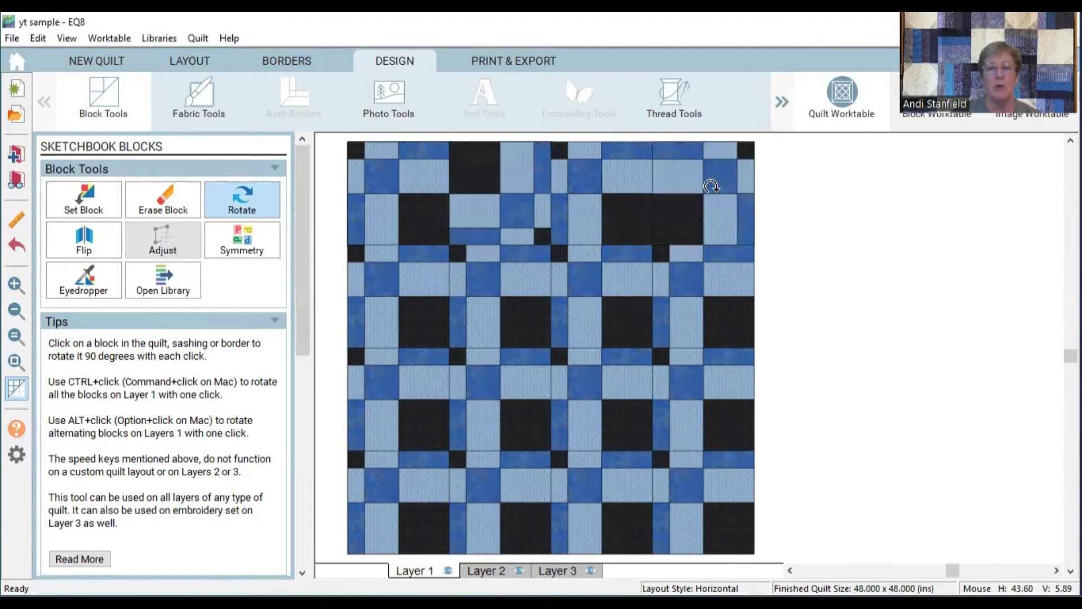
click(712, 186)
click(412, 332)
click(412, 332)
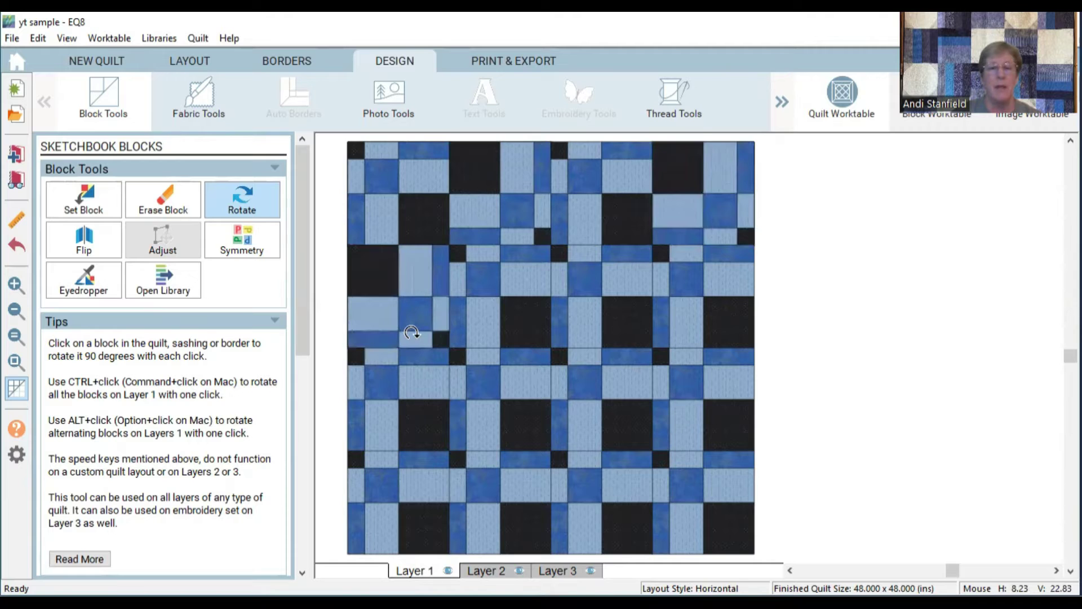
click(613, 314)
click(617, 314)
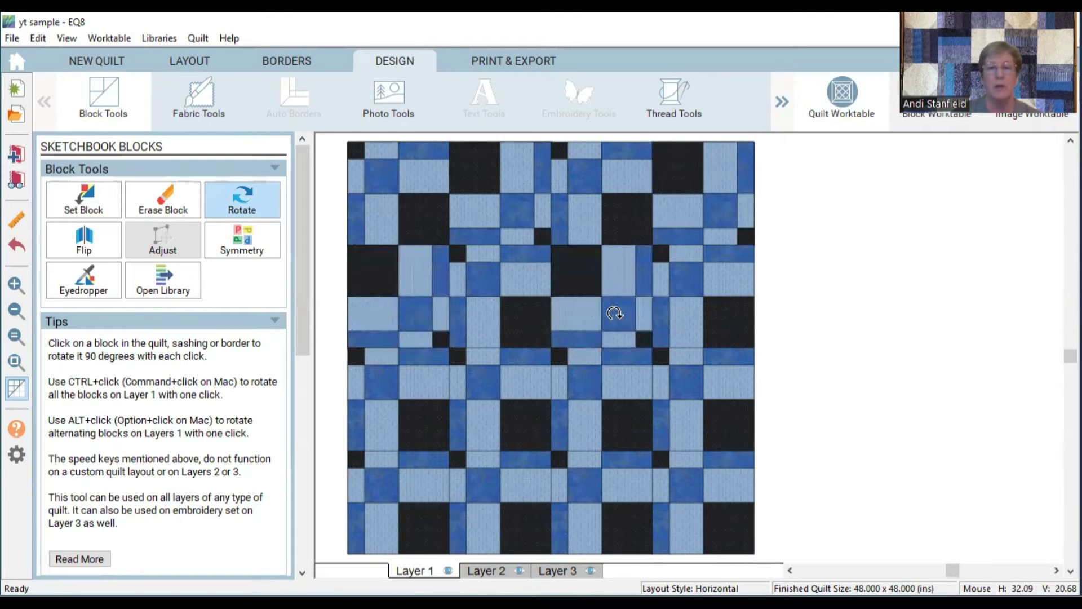
Rotate blocks in the third and fourth rows two quarter turns each.
click(518, 410)
click(518, 410)
click(726, 396)
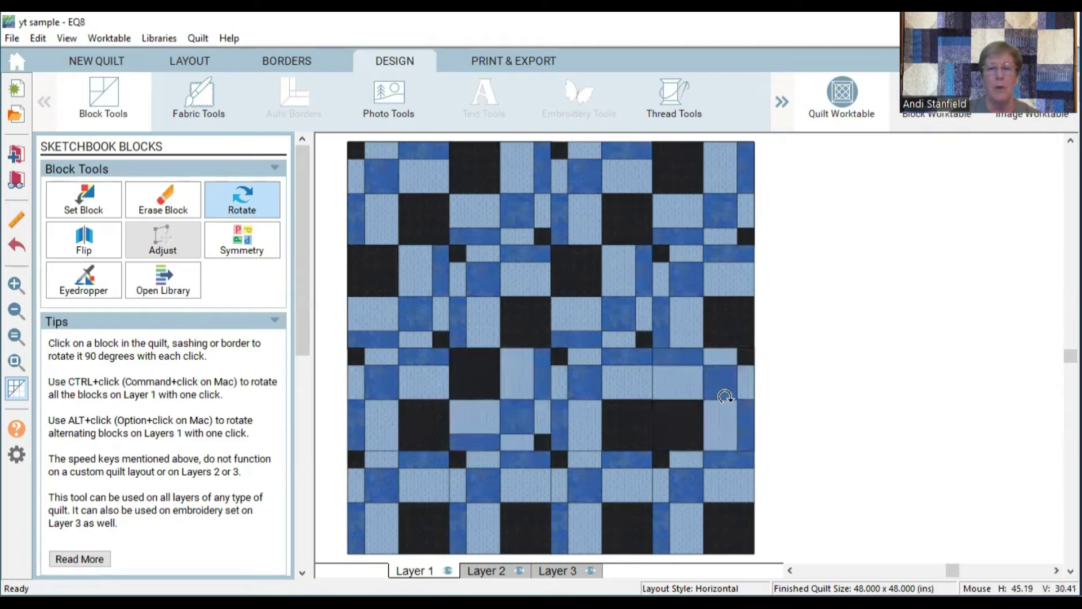
click(725, 397)
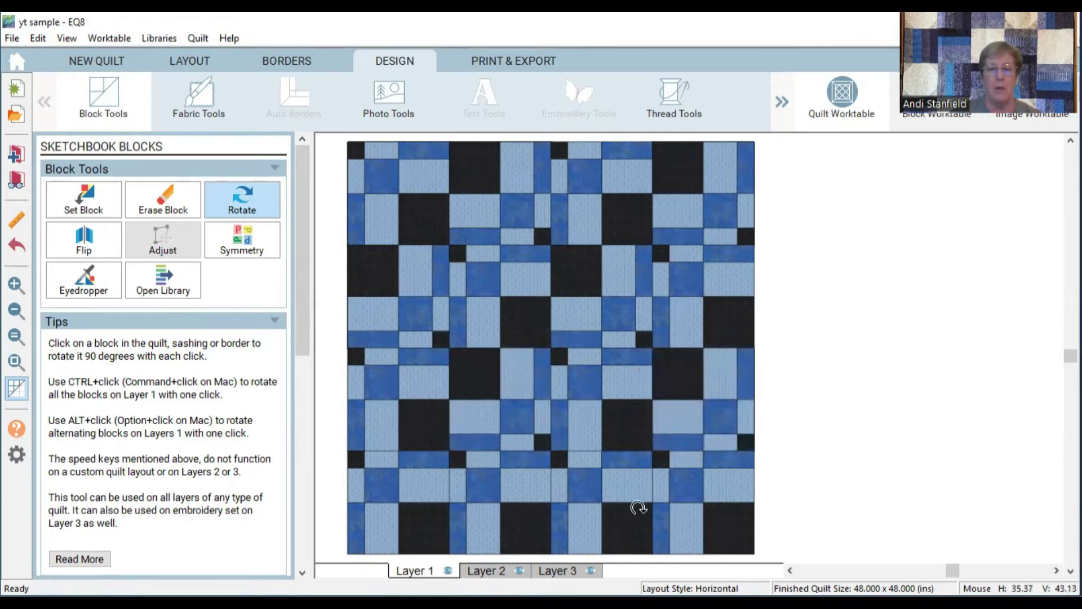
click(607, 505)
click(607, 506)
click(398, 515)
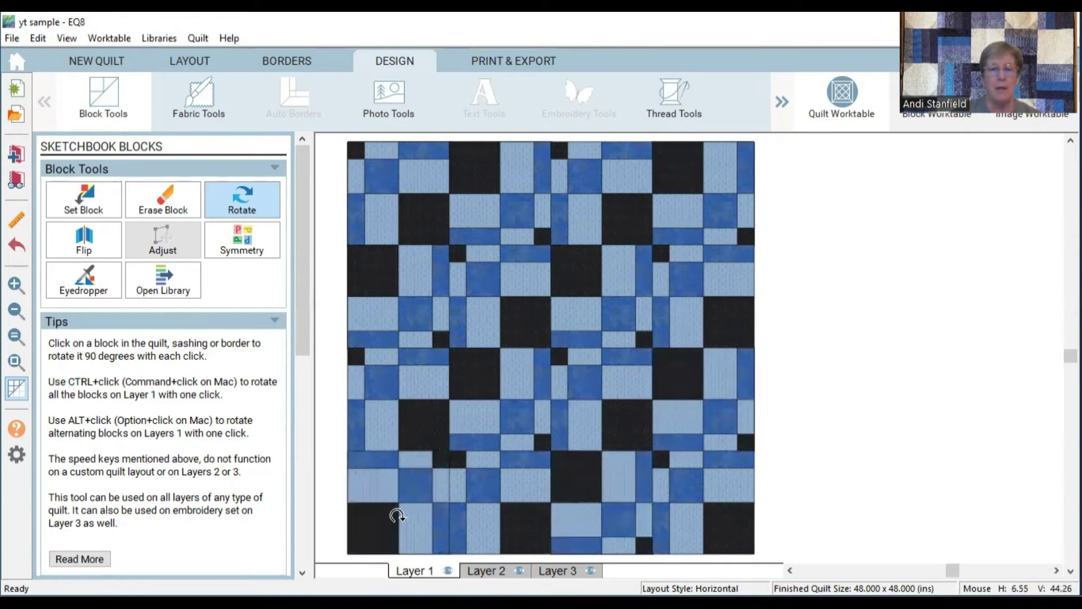
click(397, 516)
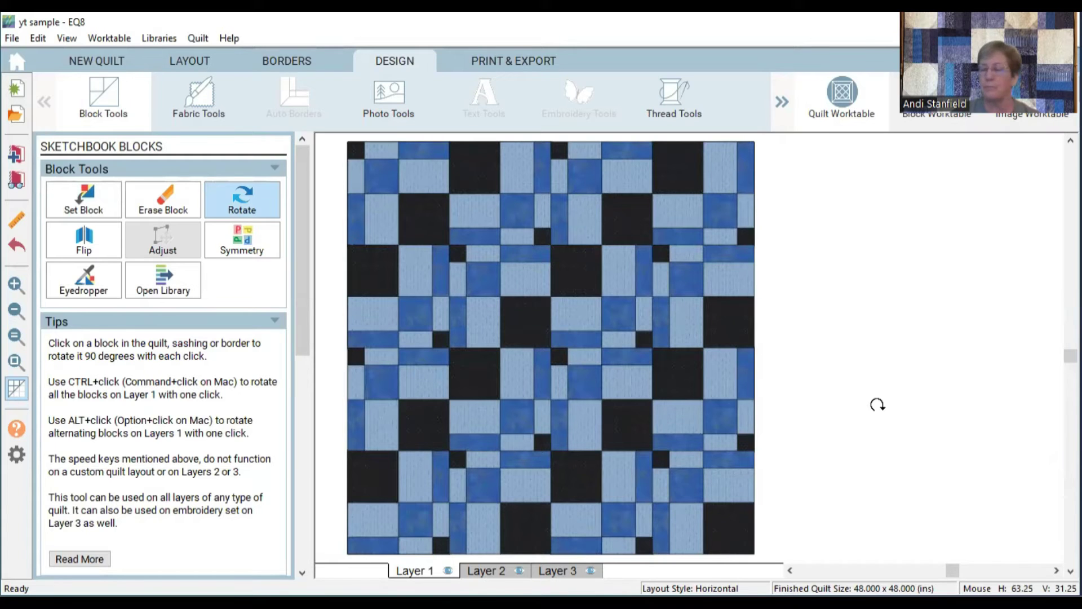
click(239, 236)
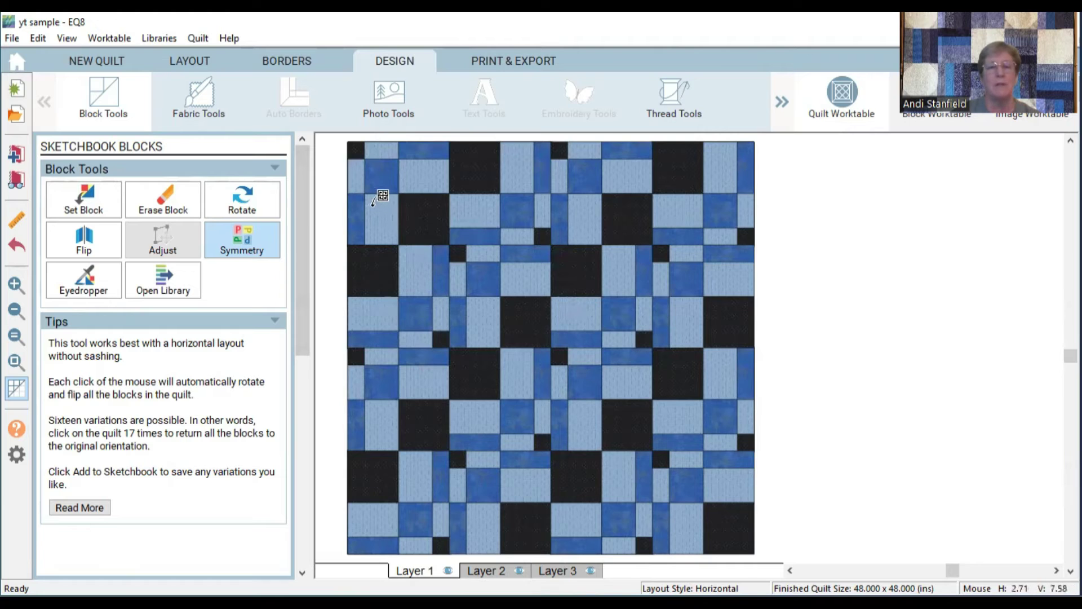
click(404, 207)
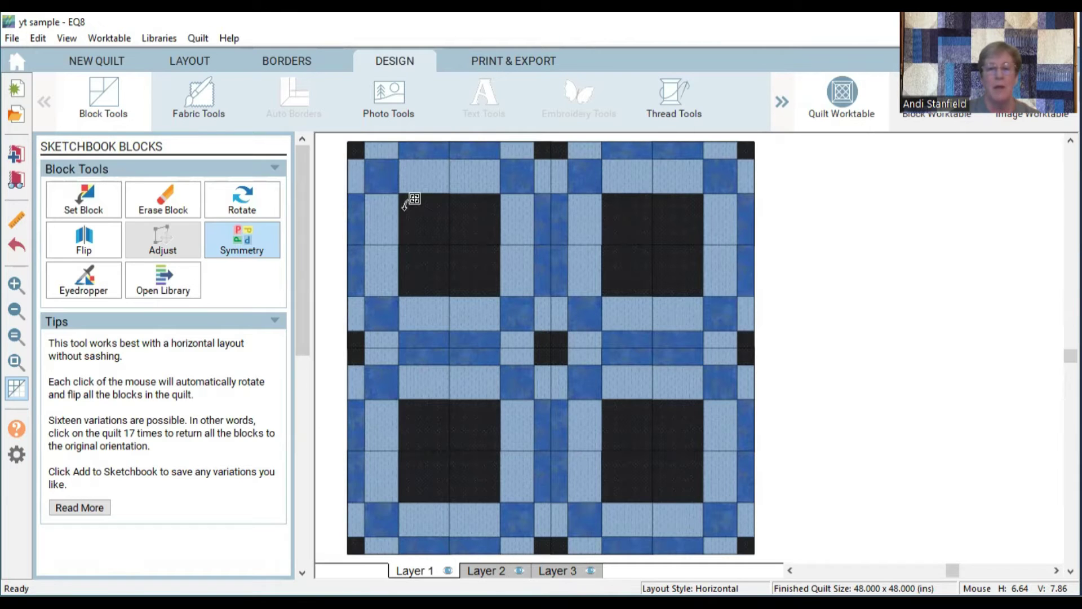
click(405, 205)
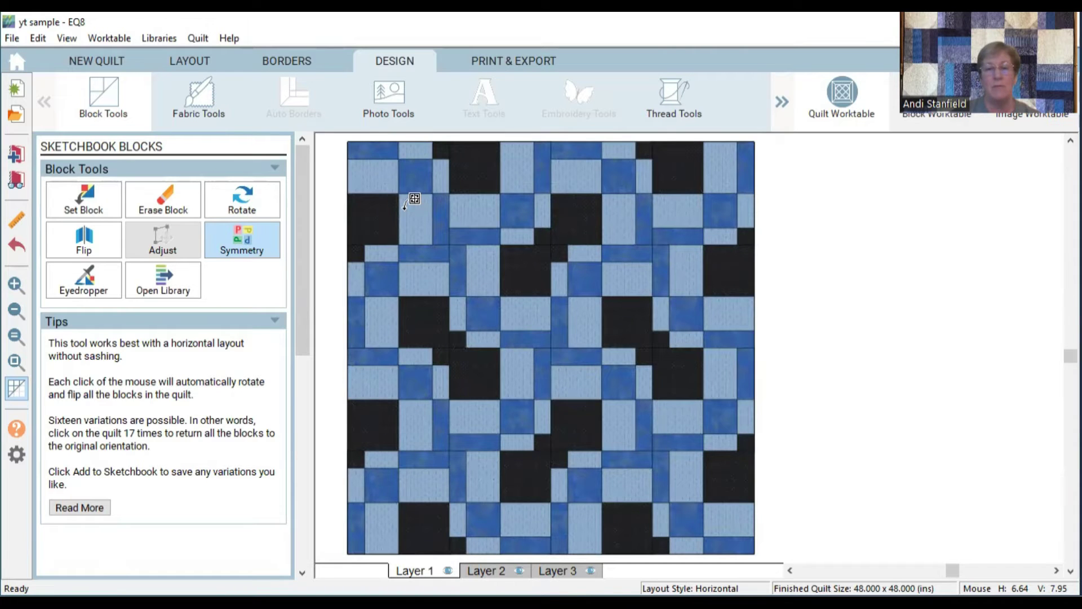
click(404, 205)
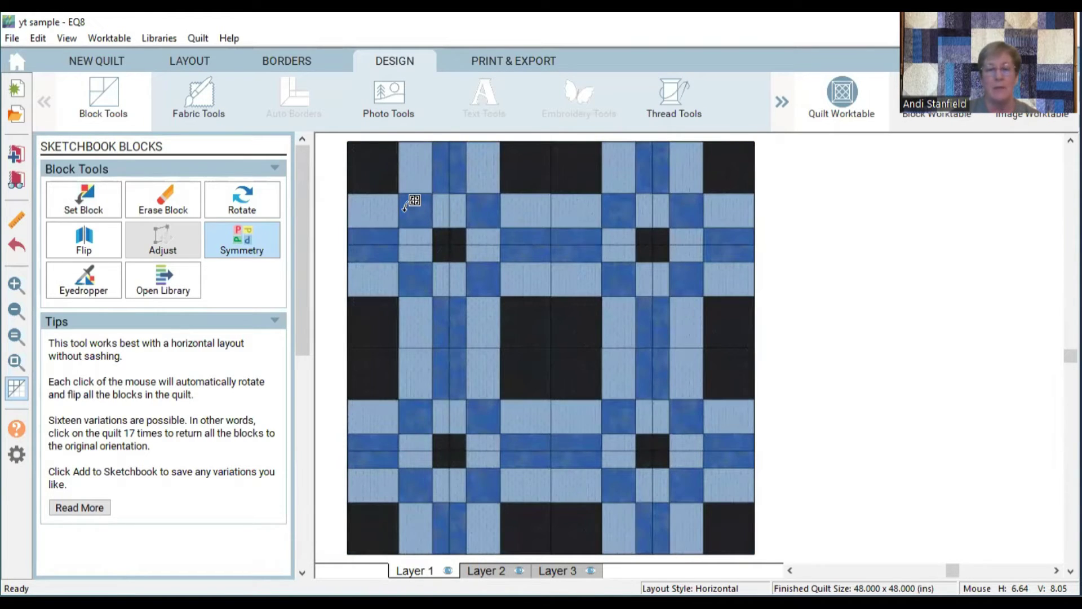
click(404, 206)
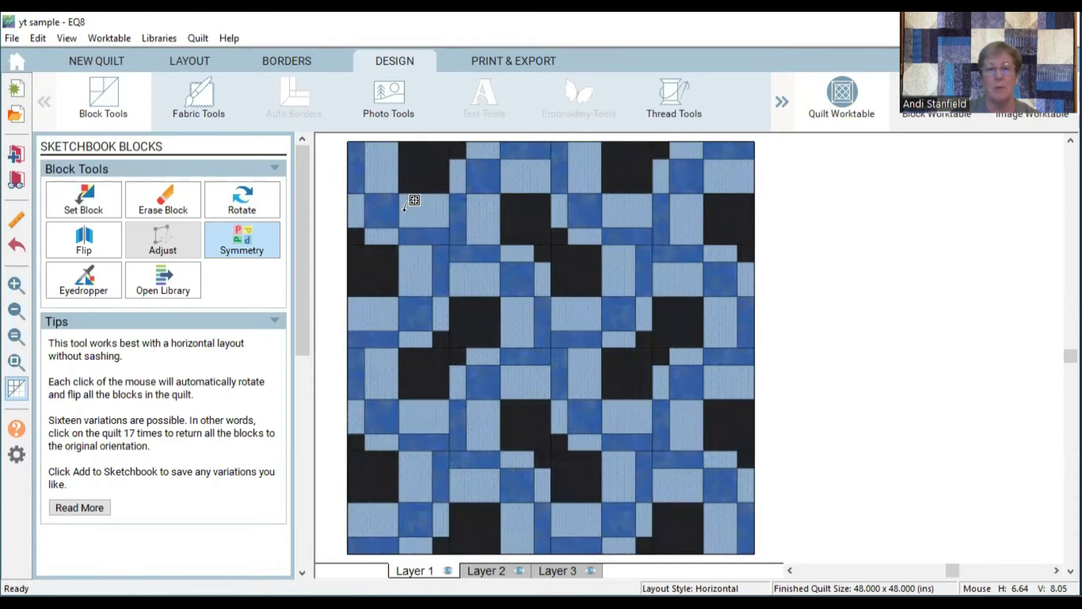
click(404, 206)
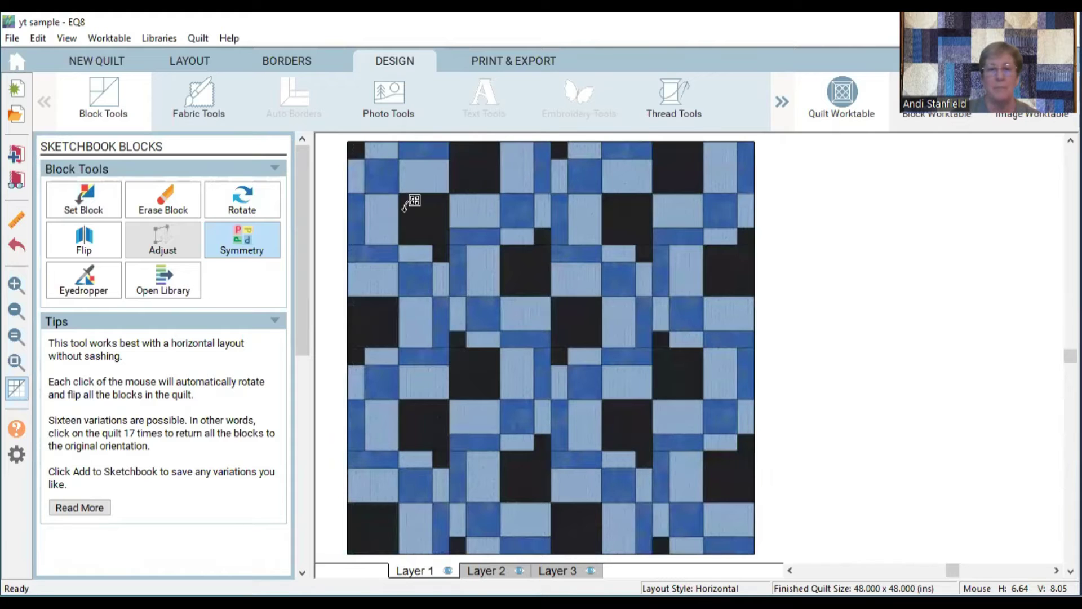
click(405, 206)
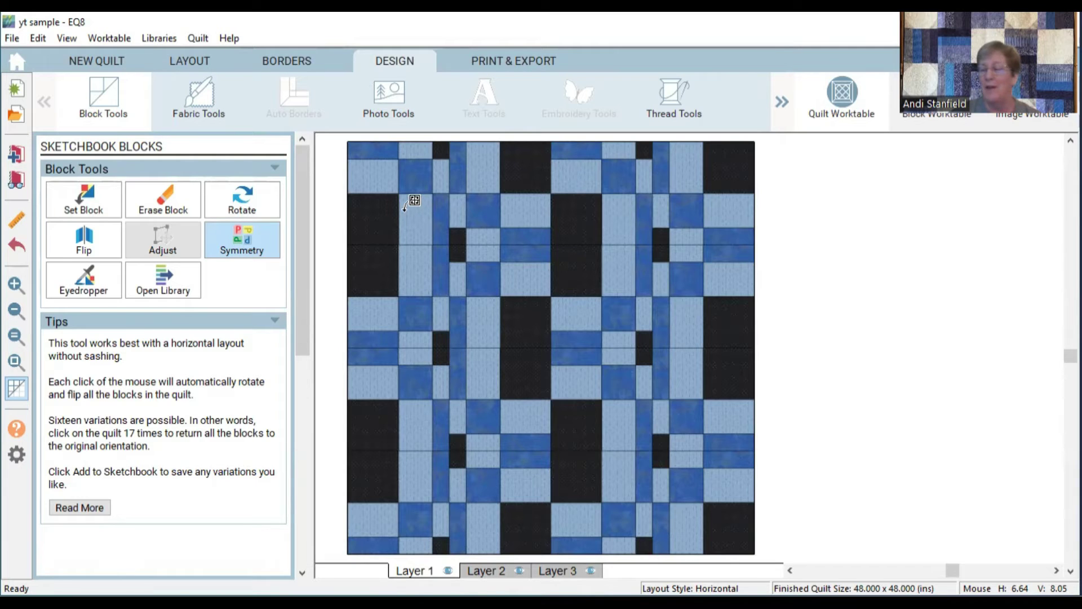
click(405, 206)
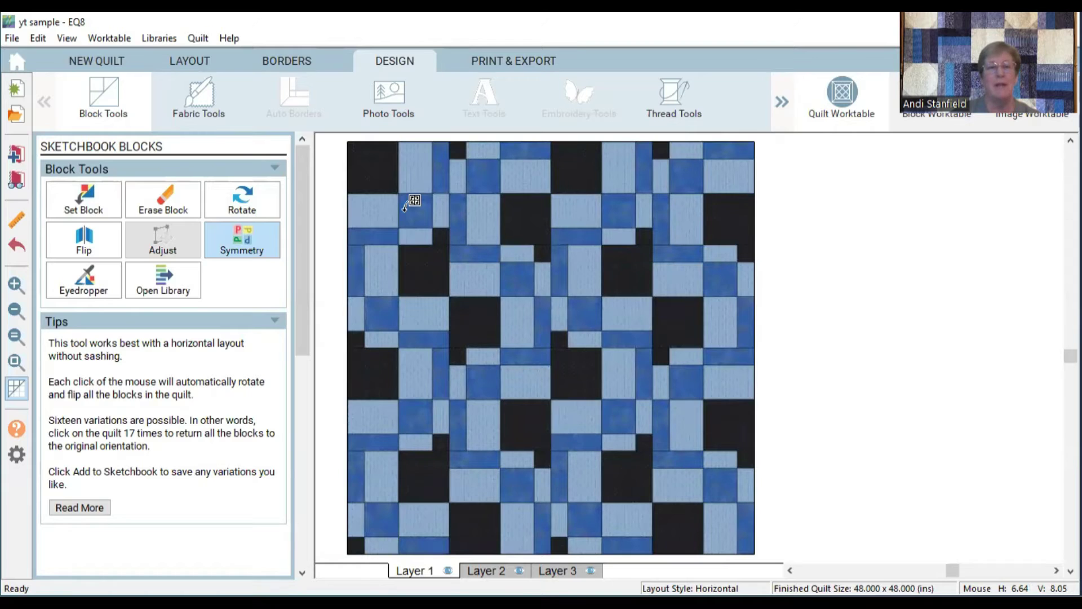
click(405, 207)
click(405, 206)
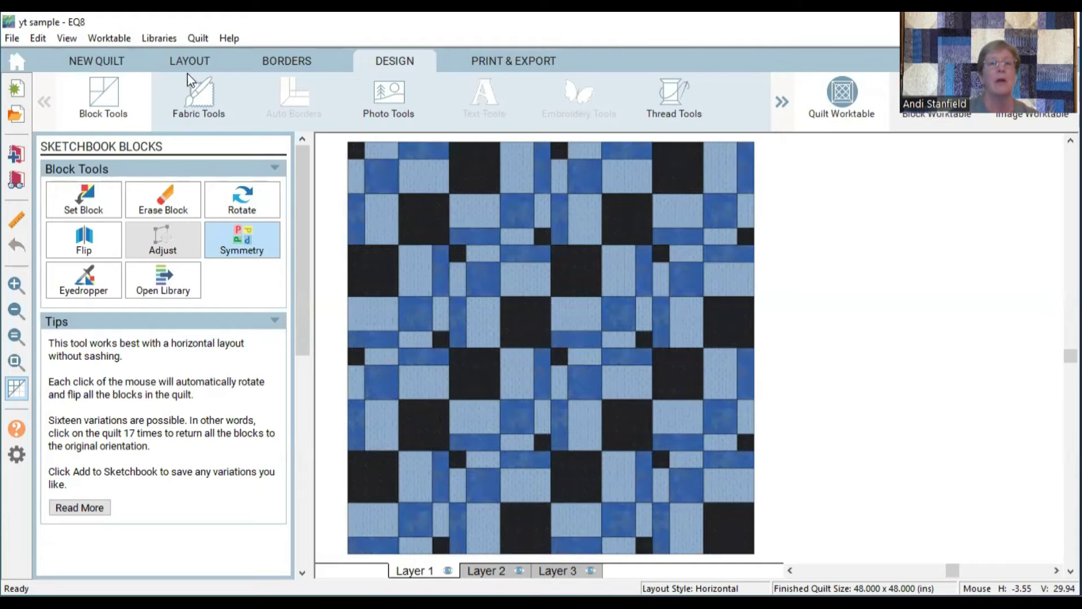
Paint three diagonal black squares near the top-left corner solid red.
click(197, 94)
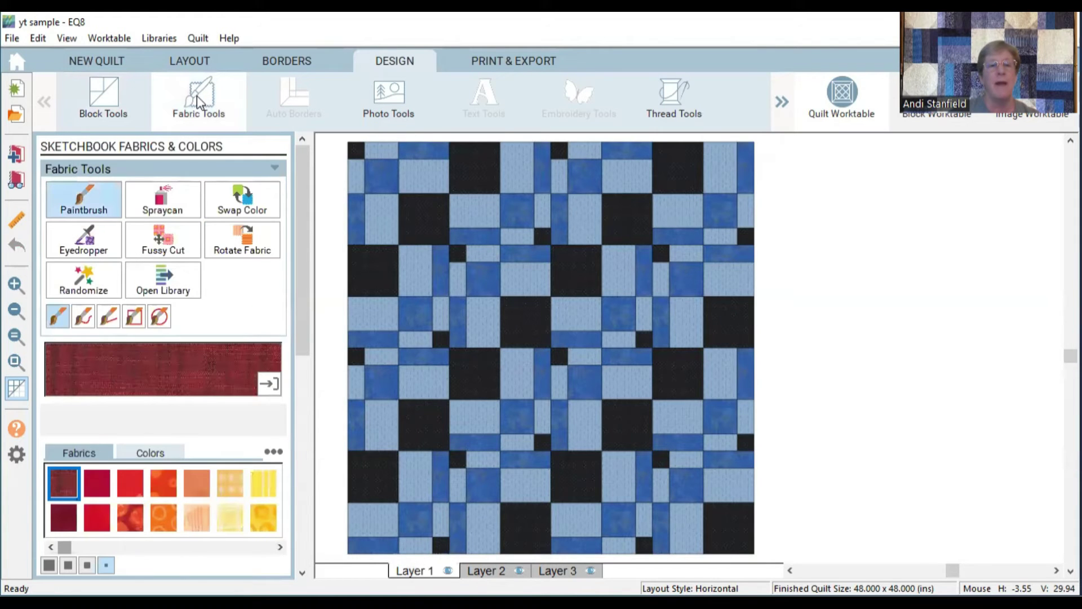
click(150, 453)
drag(62, 545, 96, 545)
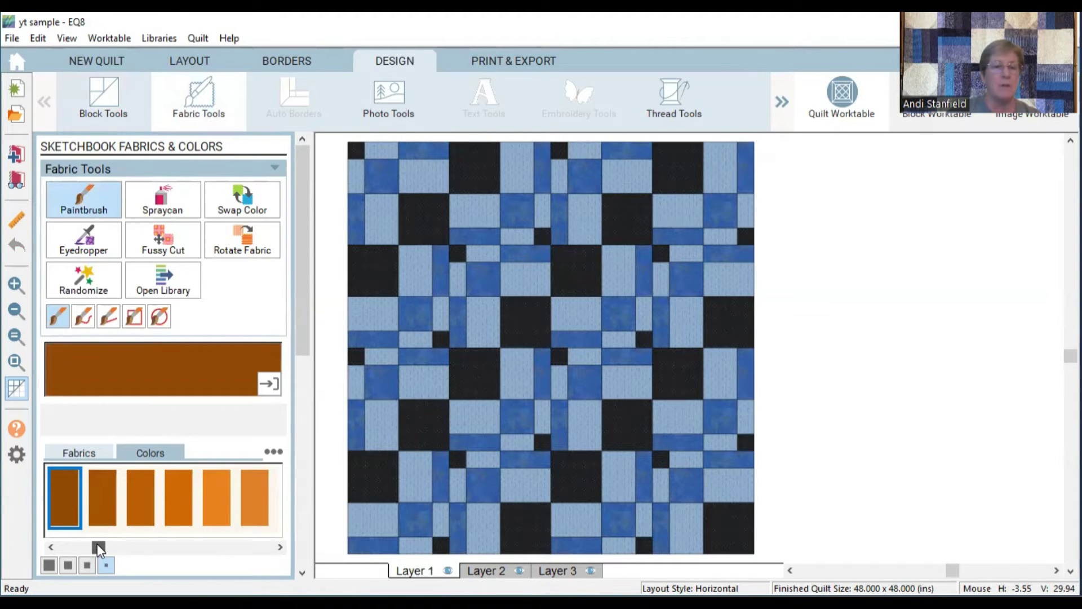
drag(96, 543, 63, 546)
click(103, 504)
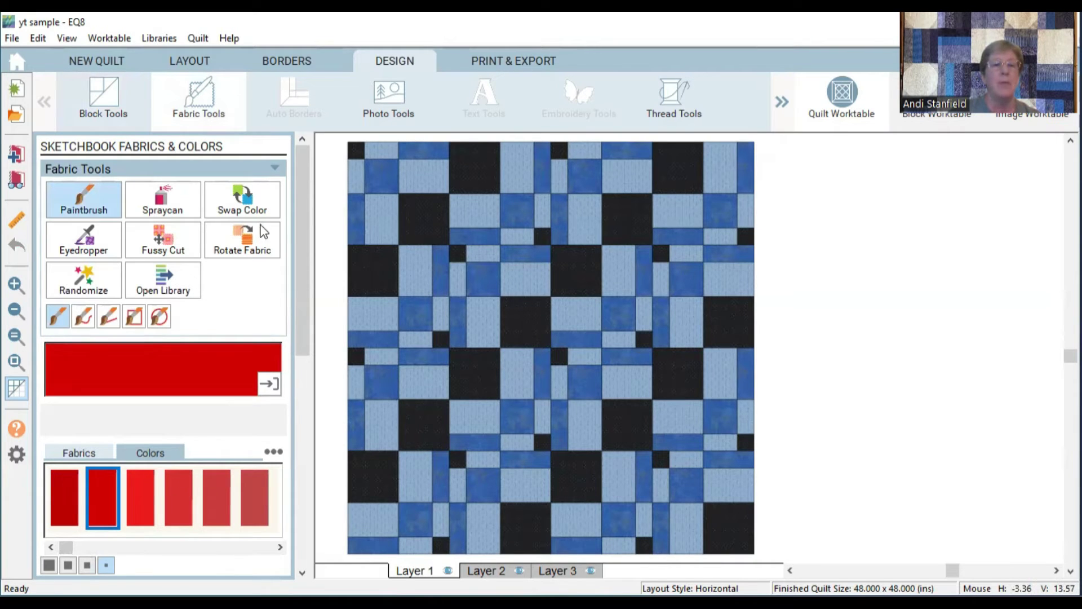
click(375, 265)
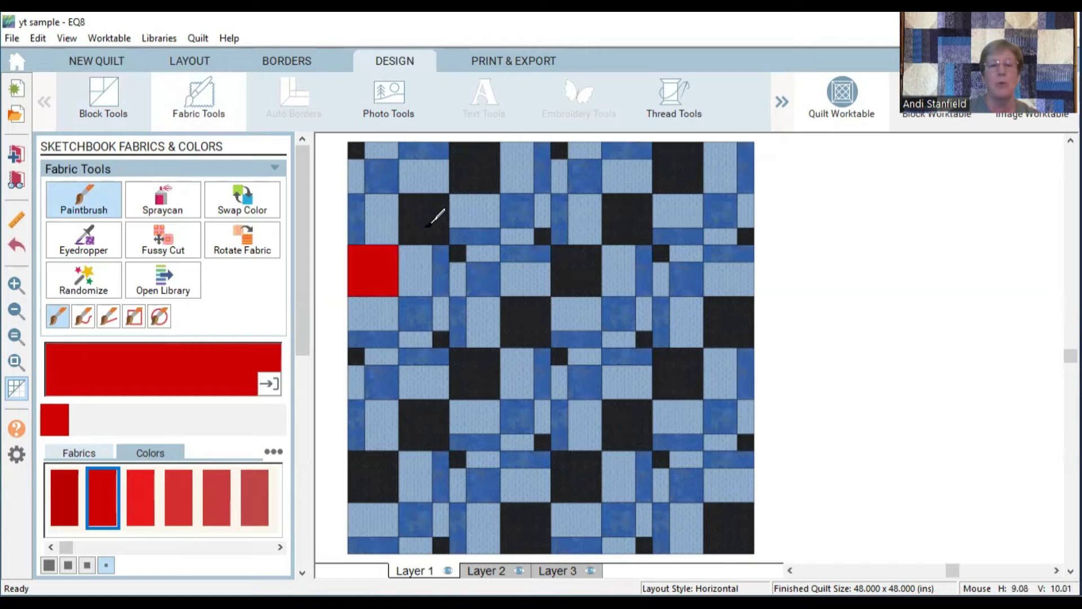
click(426, 225)
click(489, 167)
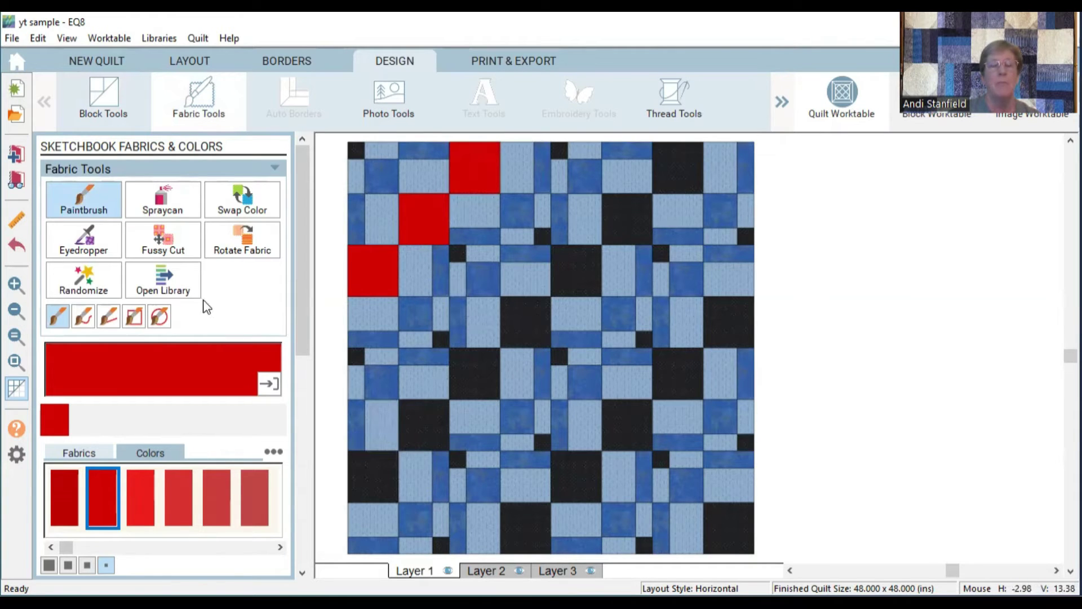
Swap all black patches to red and all light-blue patches to soft yellow.
click(242, 203)
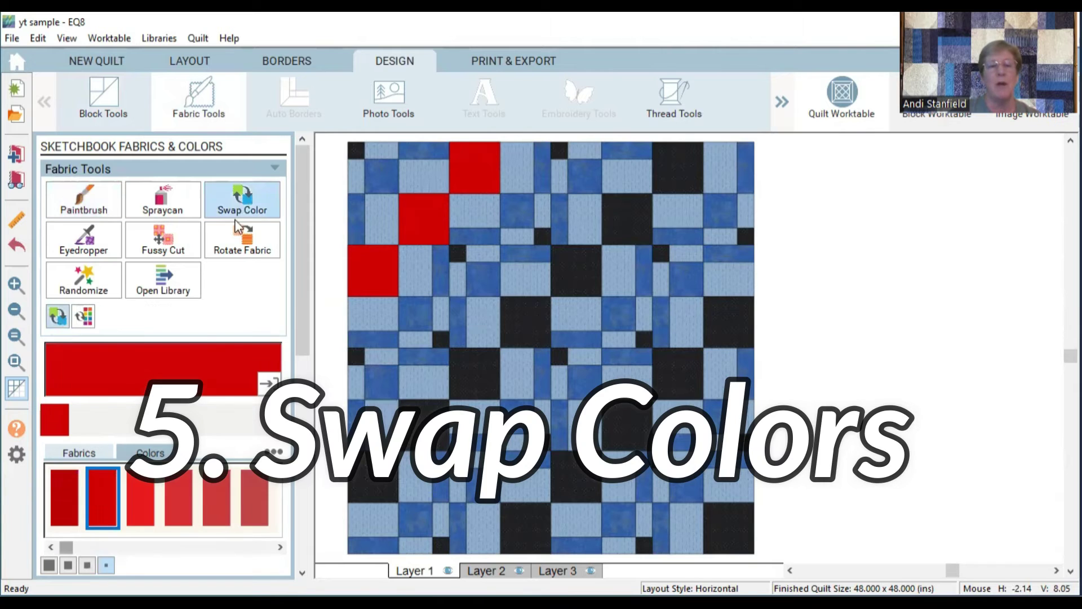
click(427, 401)
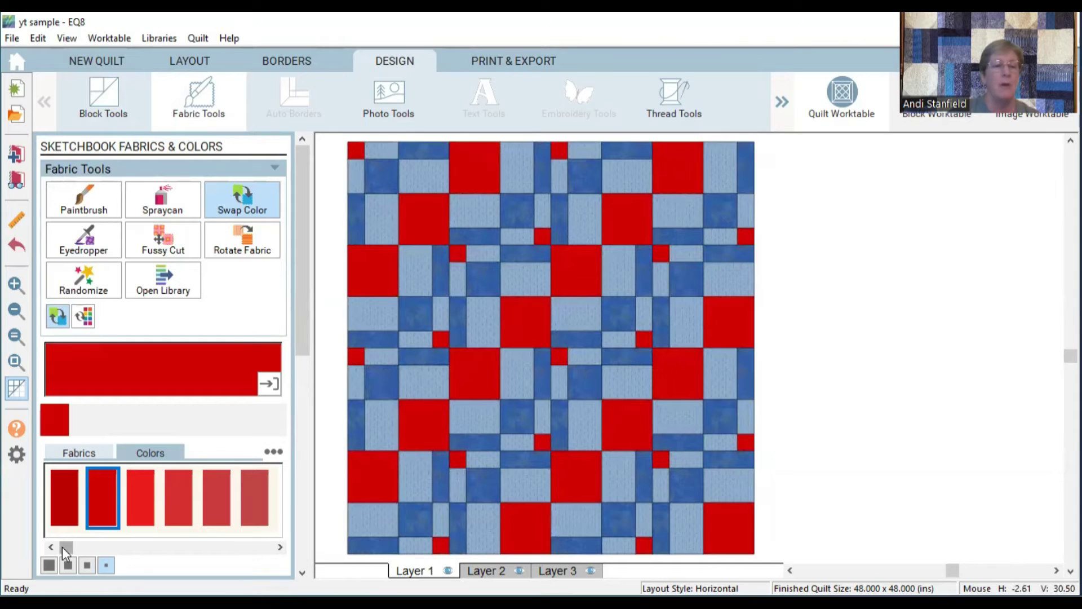
drag(62, 546, 110, 545)
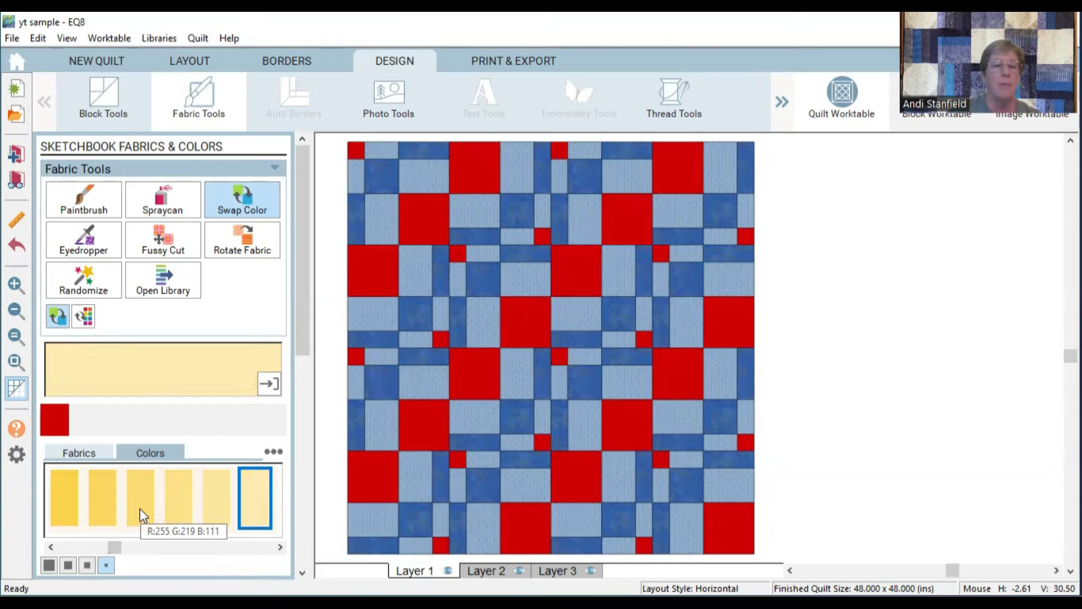
click(140, 508)
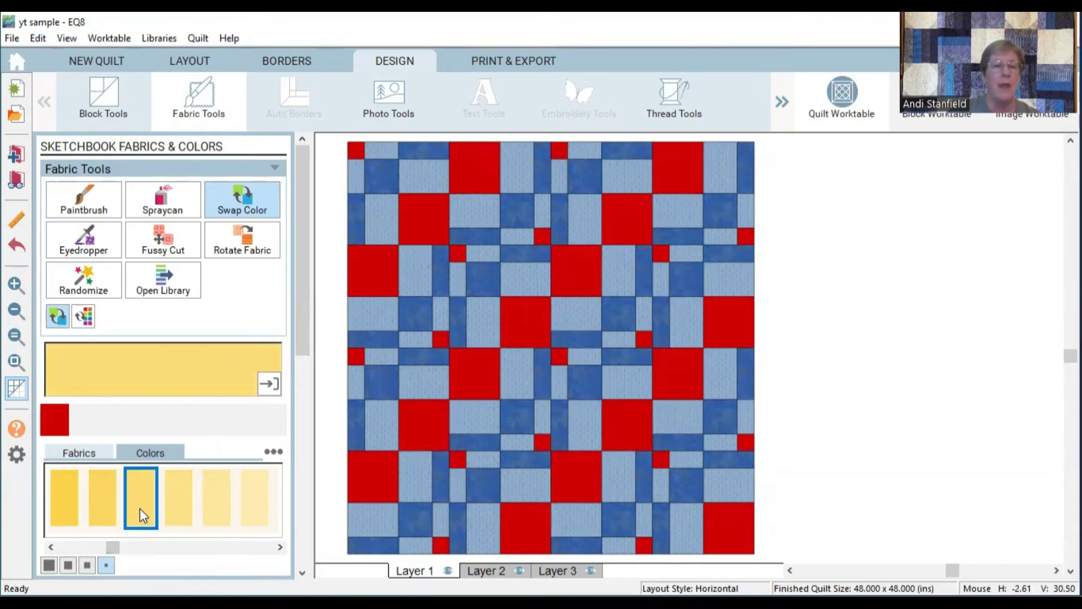
click(357, 373)
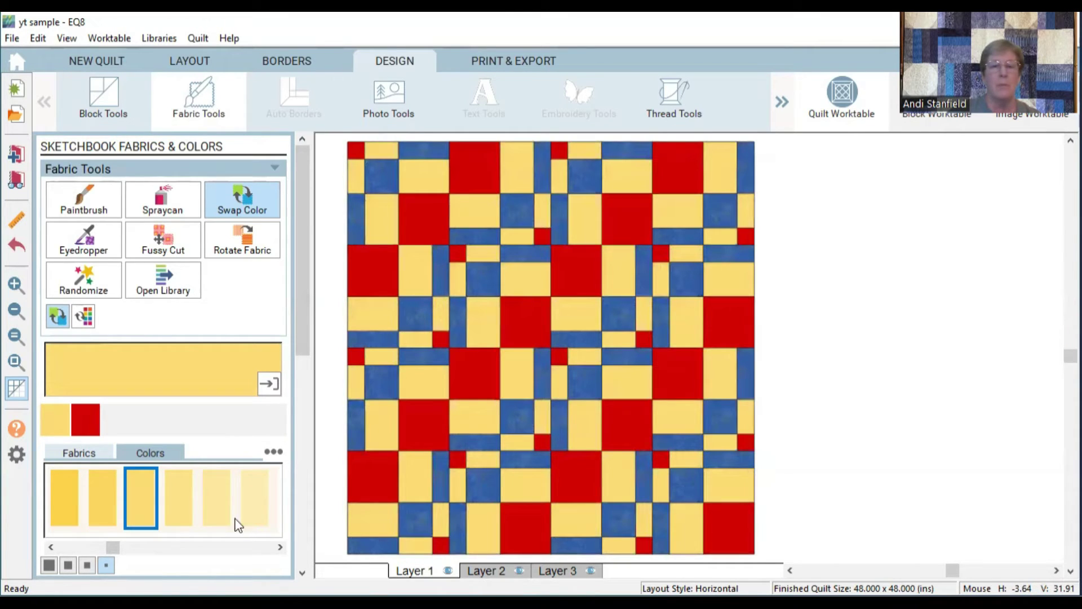
Swap the quilt's blue patches to a green shade.
mouse_move(110, 550)
mouse_down()
mouse_move(136, 549)
mouse_move(127, 549)
mouse_up()
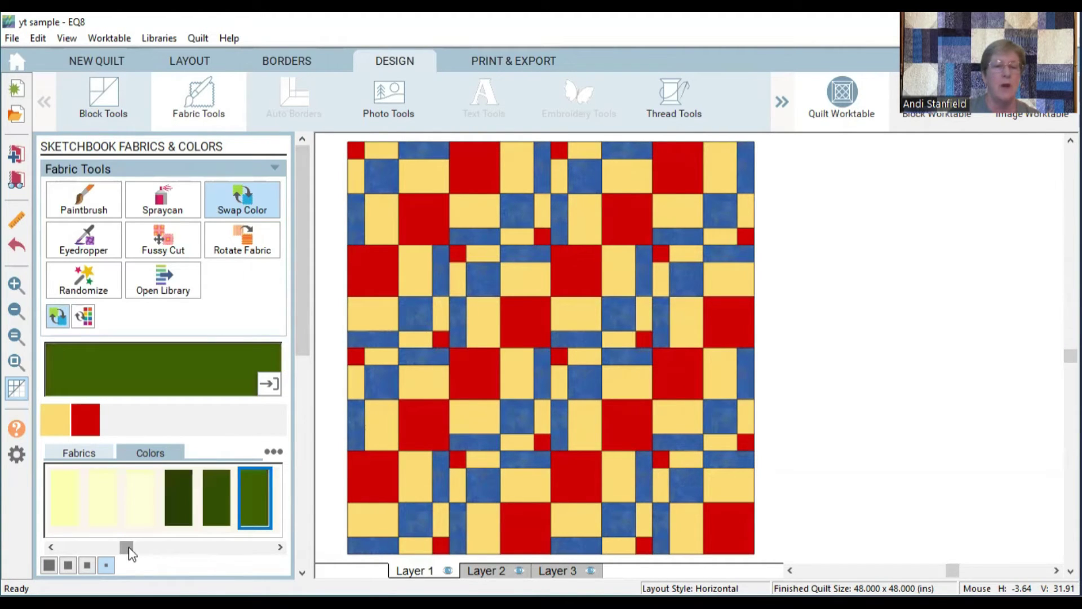
click(280, 548)
click(280, 548)
click(280, 547)
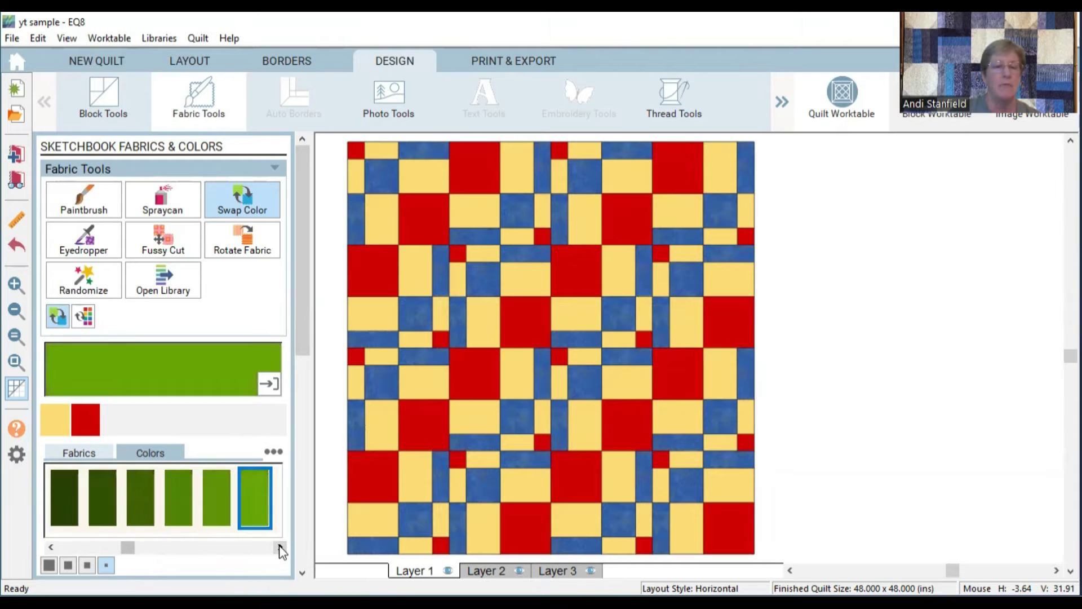
click(138, 499)
click(386, 377)
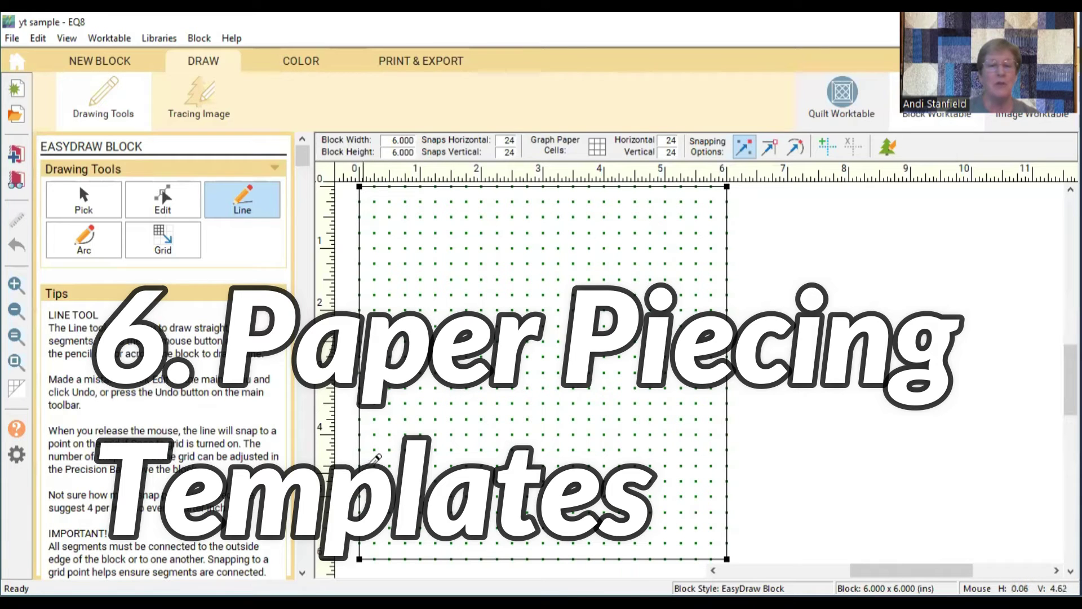
Draw a star line and reconnect its end to the bottom-left node, then show print options.
mouse_move(360, 528)
mouse_down()
mouse_move(527, 188)
mouse_move(728, 512)
mouse_move(451, 397)
mouse_move(359, 385)
mouse_move(361, 372)
mouse_move(648, 175)
mouse_move(731, 225)
mouse_move(715, 234)
mouse_move(733, 238)
mouse_move(712, 232)
mouse_move(710, 223)
mouse_move(730, 220)
mouse_move(689, 293)
mouse_move(447, 478)
mouse_move(365, 515)
mouse_move(374, 558)
mouse_up()
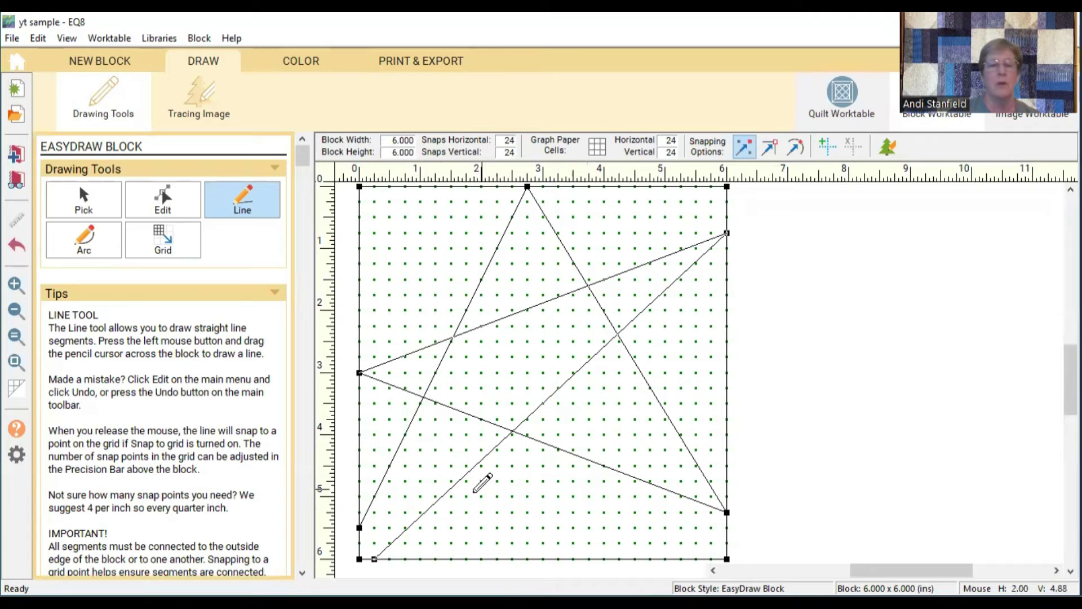
click(162, 200)
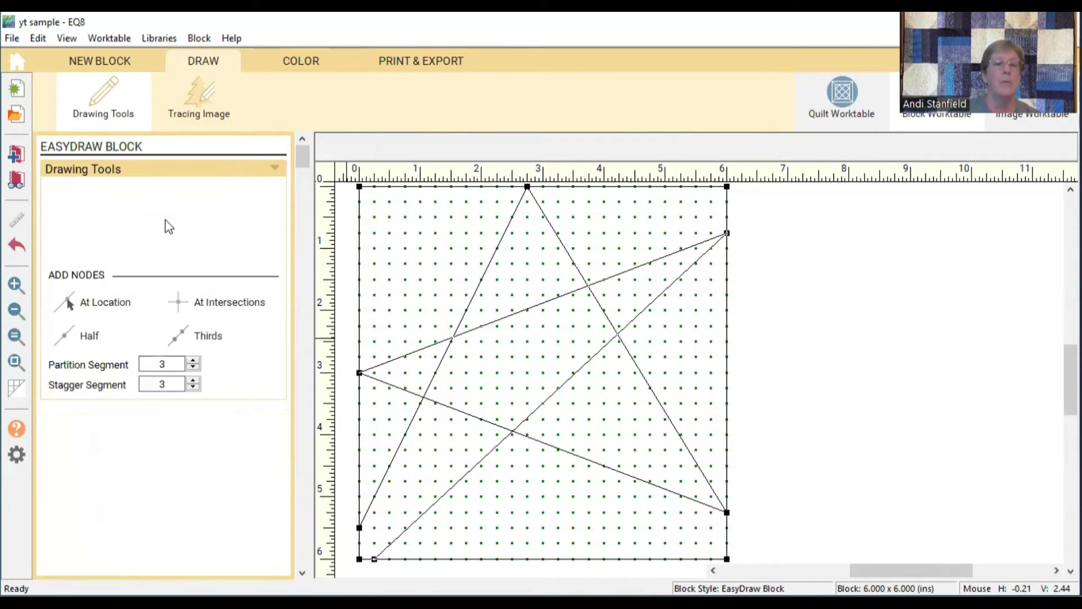
drag(361, 532, 375, 560)
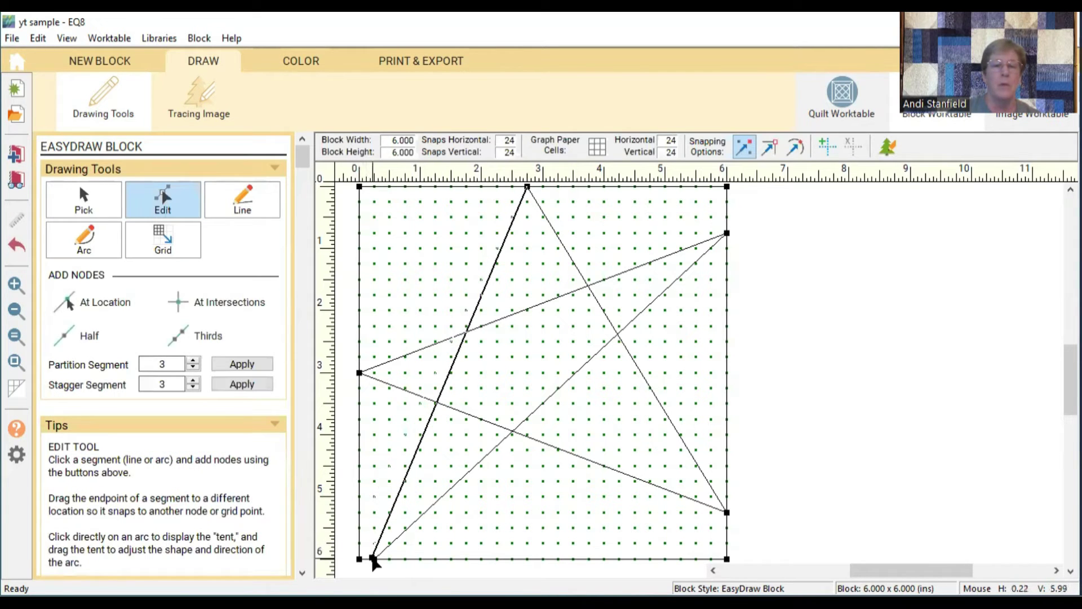
click(794, 333)
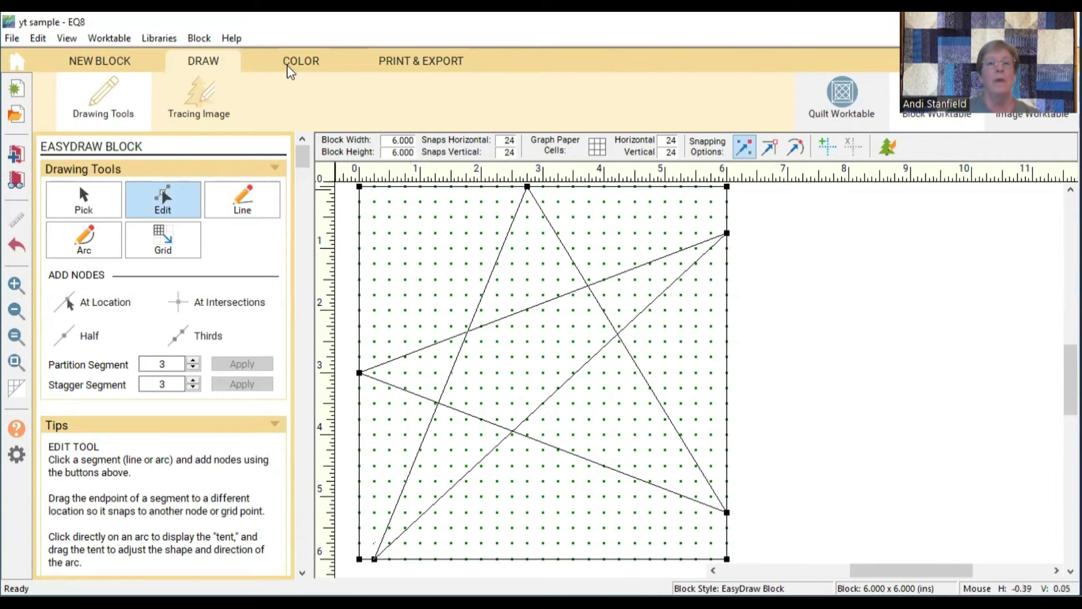
click(405, 63)
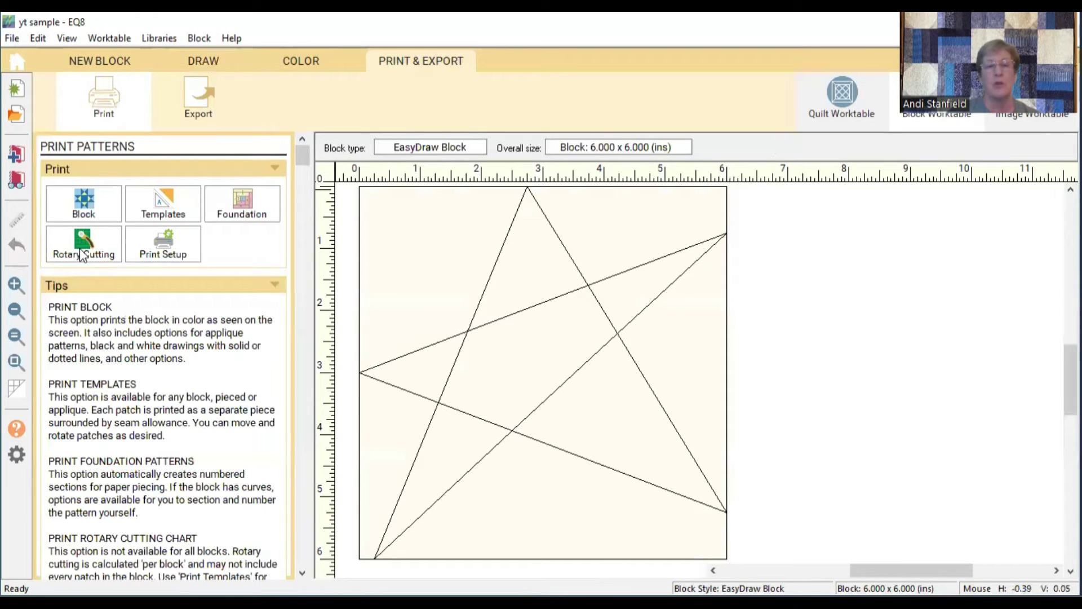
Open the Foundation pattern printing options for the star block.
click(237, 203)
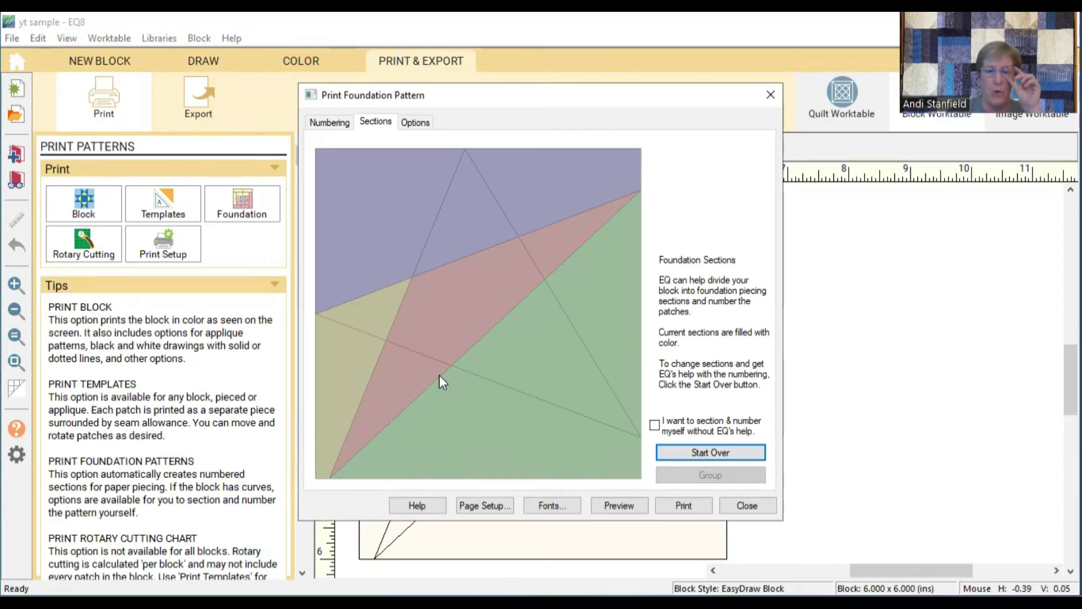
Preview the foundation pattern, drag sections B, C, A and D apart so none overlap, then close it.
click(607, 503)
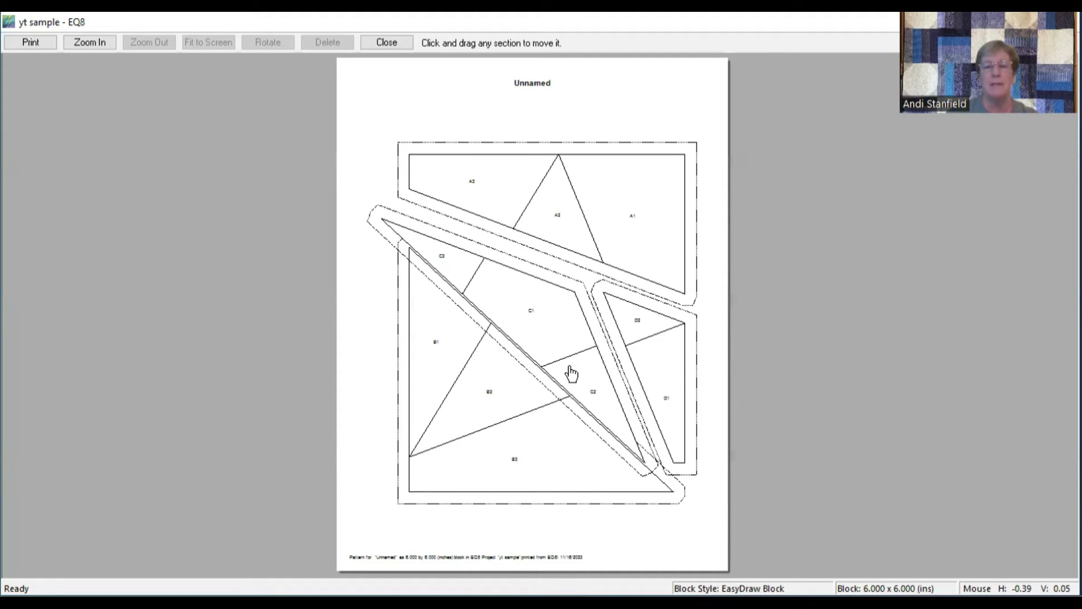
click(475, 424)
drag(474, 422, 431, 457)
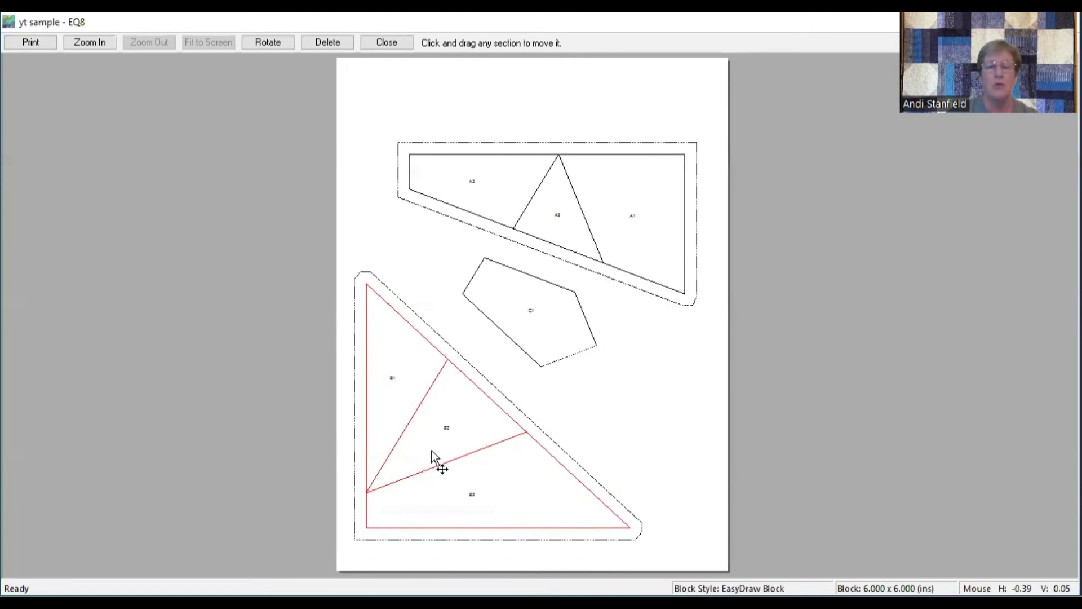
drag(525, 336, 502, 332)
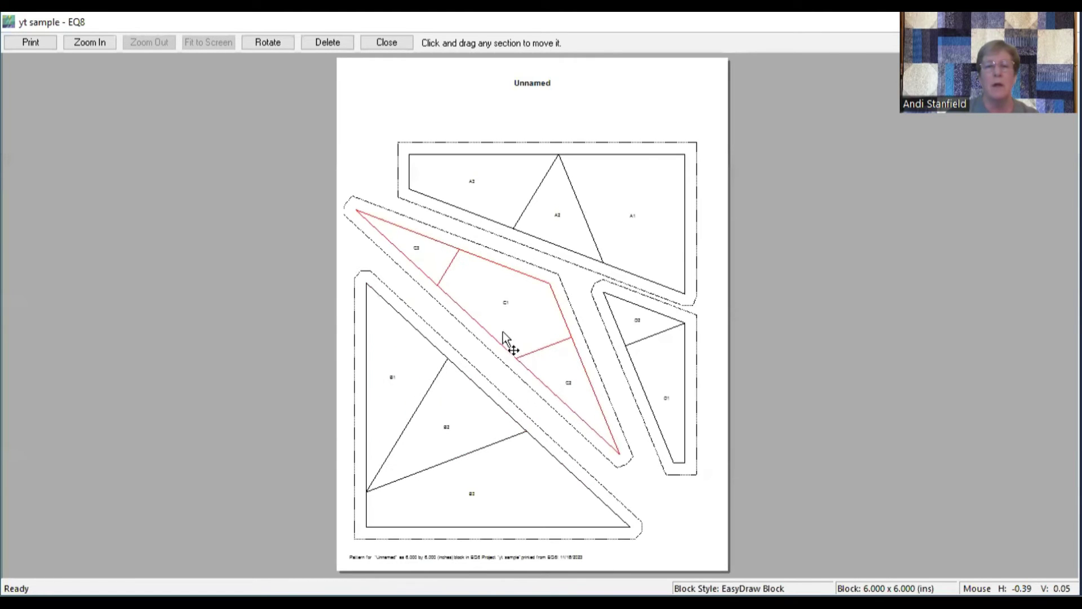
drag(569, 215, 546, 184)
drag(624, 320, 644, 315)
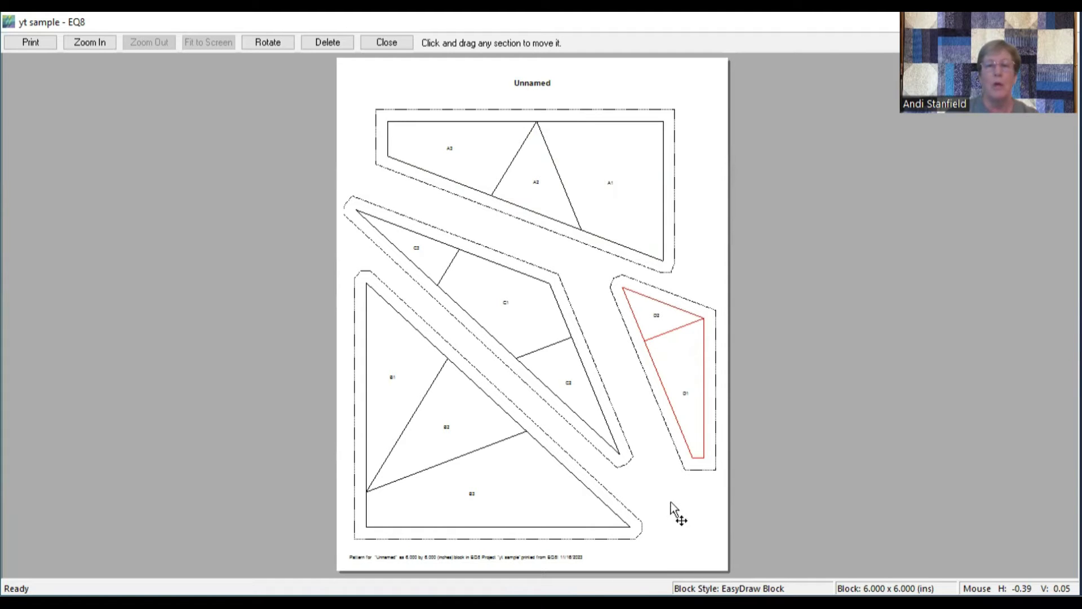
key(Escape)
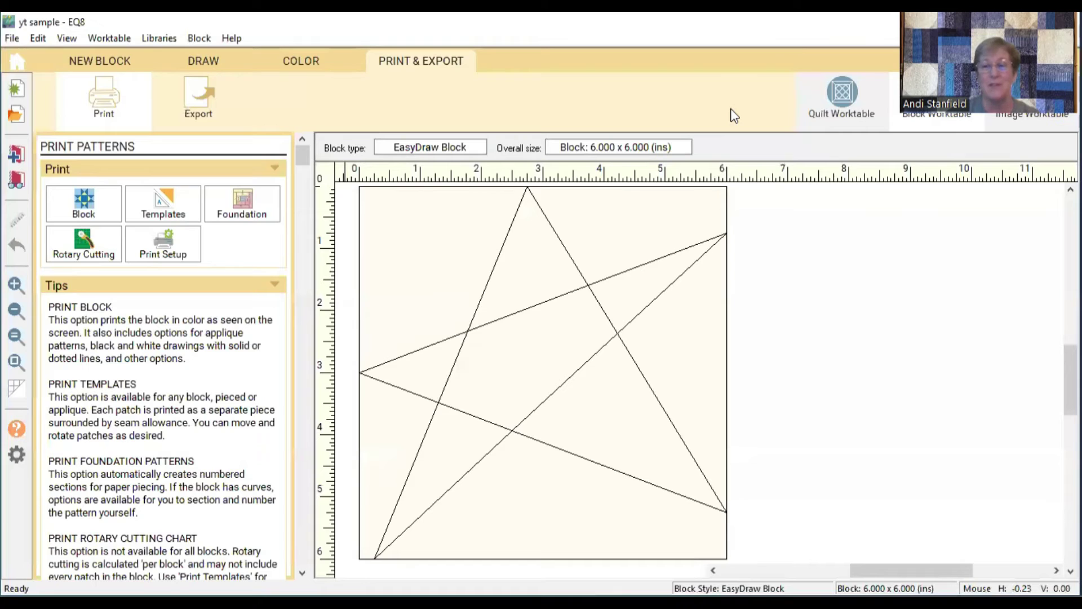
Open the purple Ribbon Quilt block from the Block Library's Nine Patch Stars category for editing.
click(160, 36)
click(170, 56)
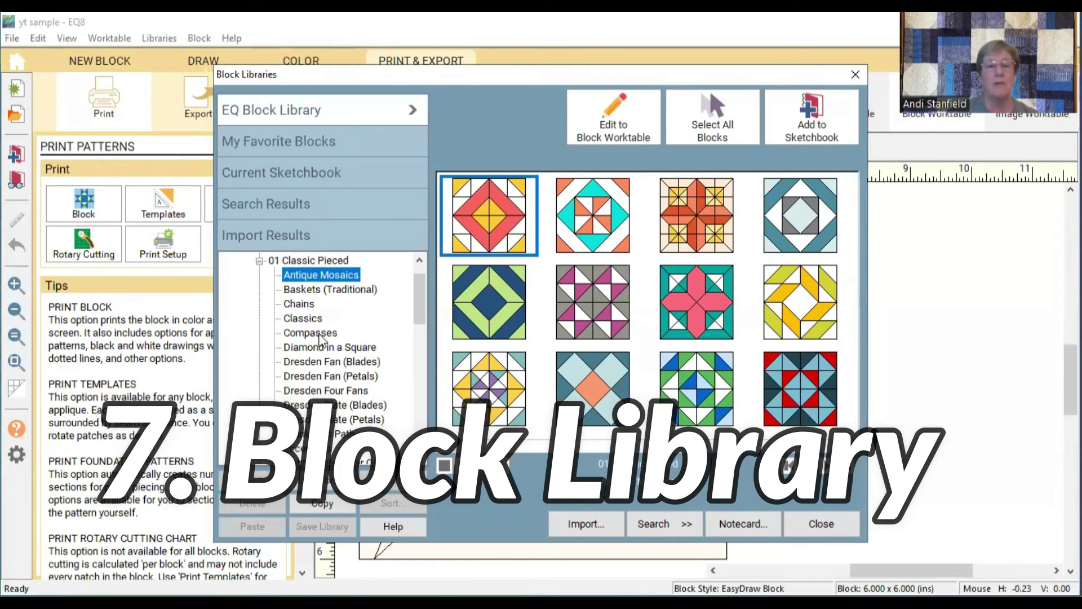
scroll(320, 339, down, 2)
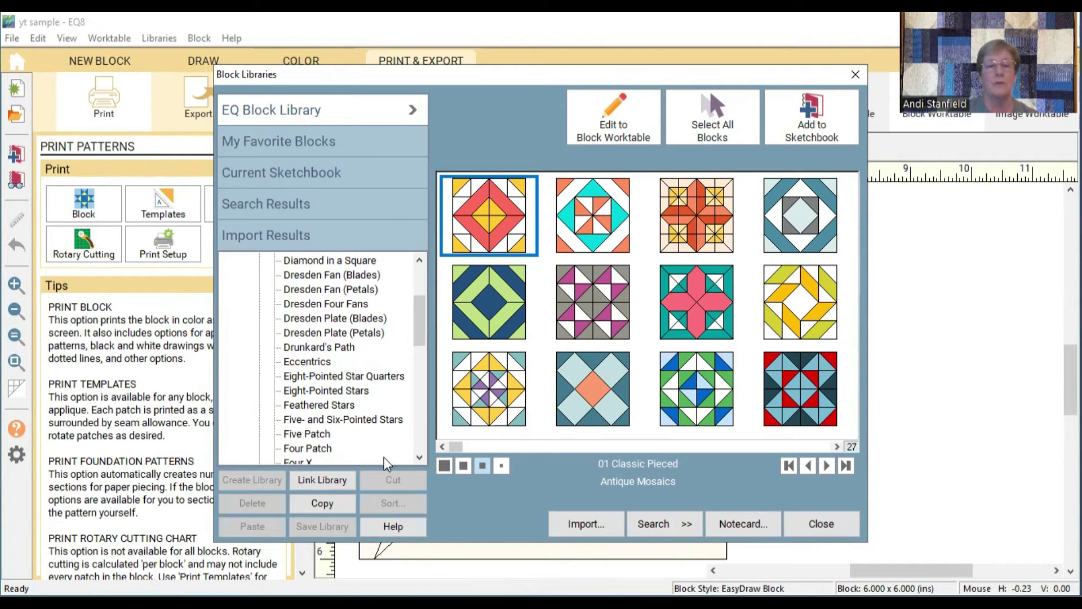
scroll(333, 340, down, 2)
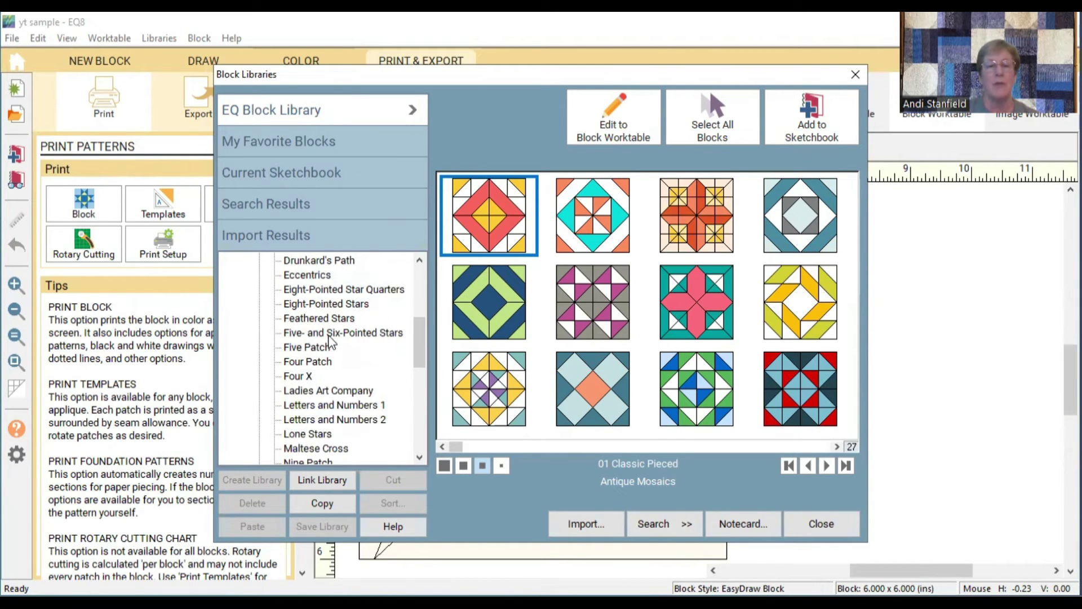
scroll(341, 403, down, 1)
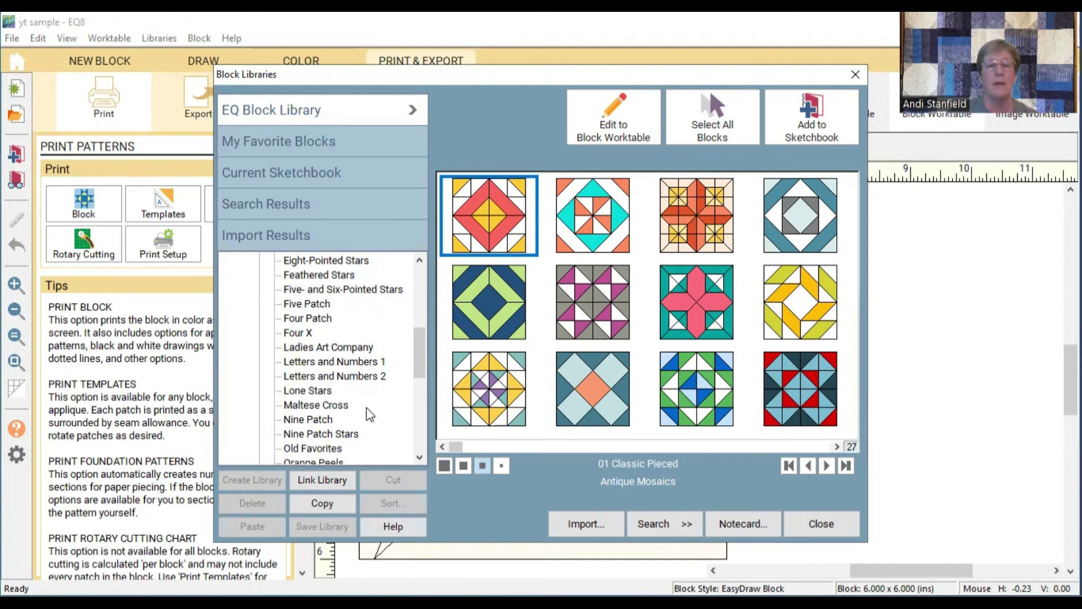
scroll(339, 369, down, 1)
click(341, 391)
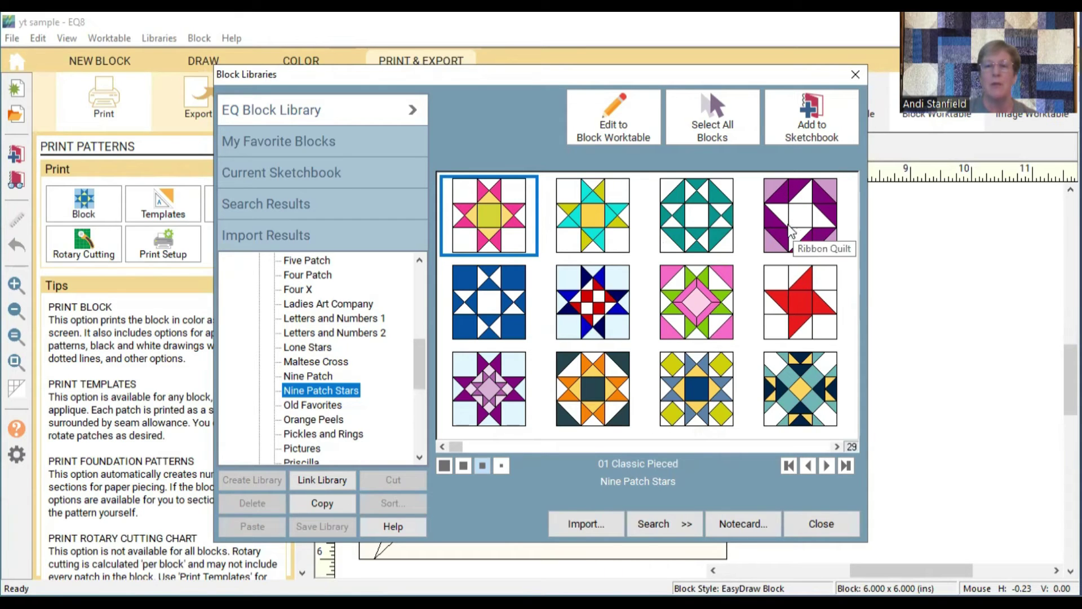
click(792, 228)
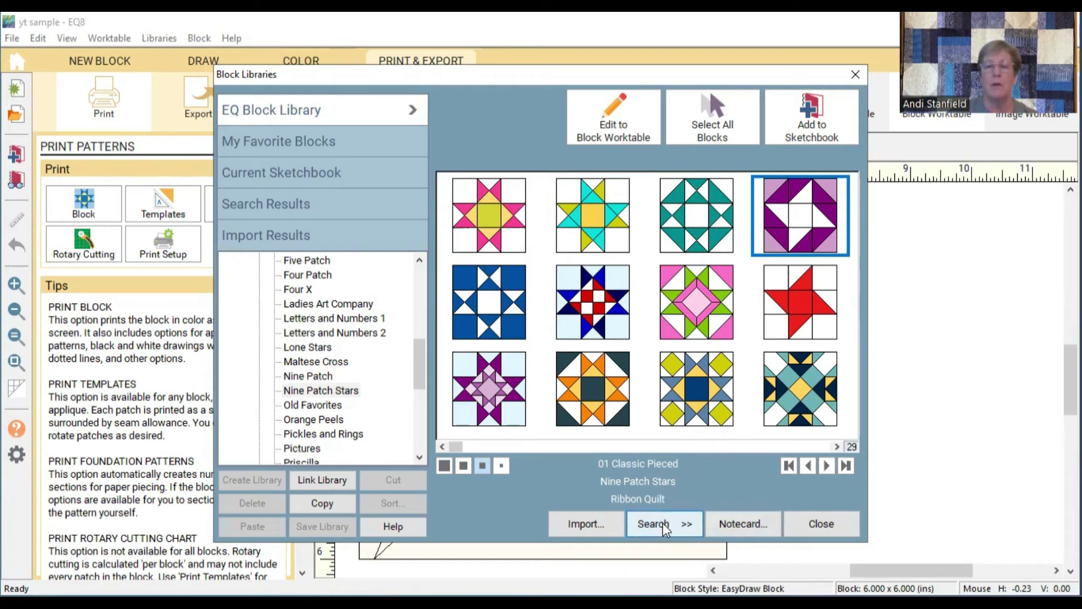
click(634, 123)
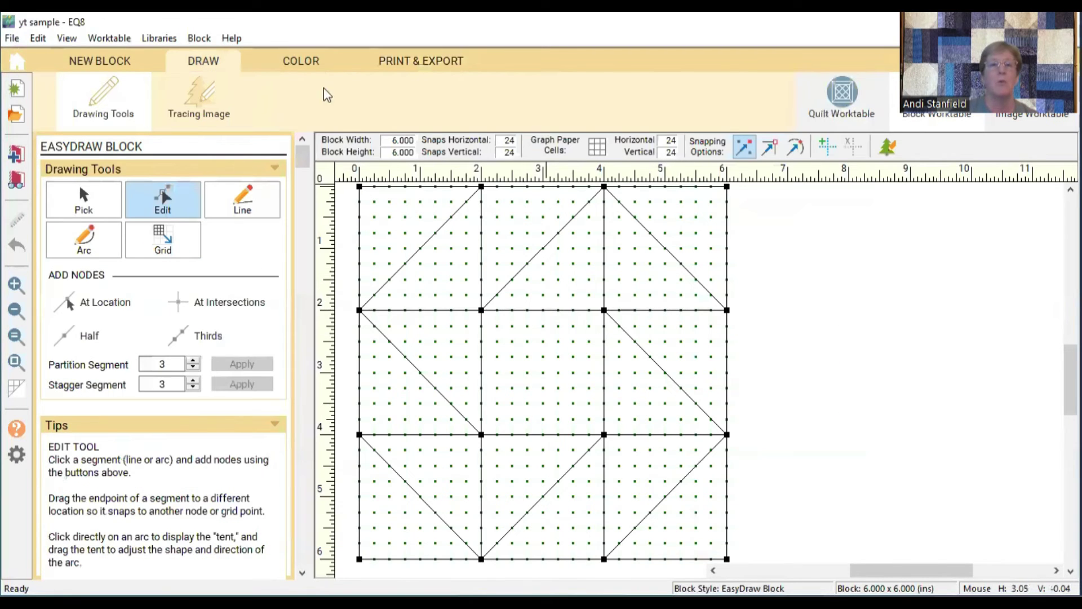
View the Ribbon Quilt block in colour and add another copy of it to the sketchbook.
click(295, 63)
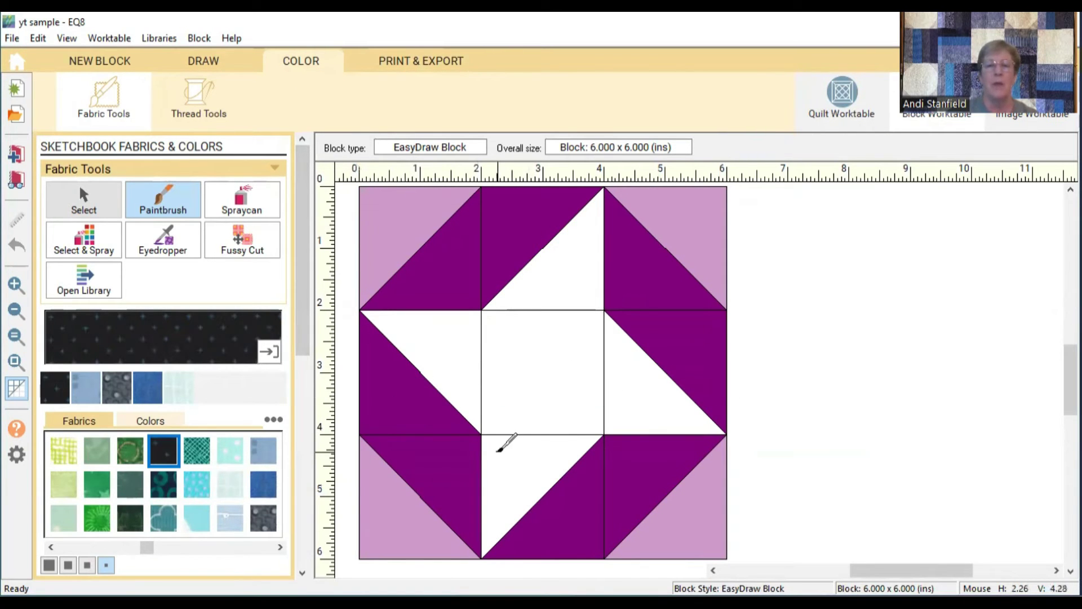
click(16, 156)
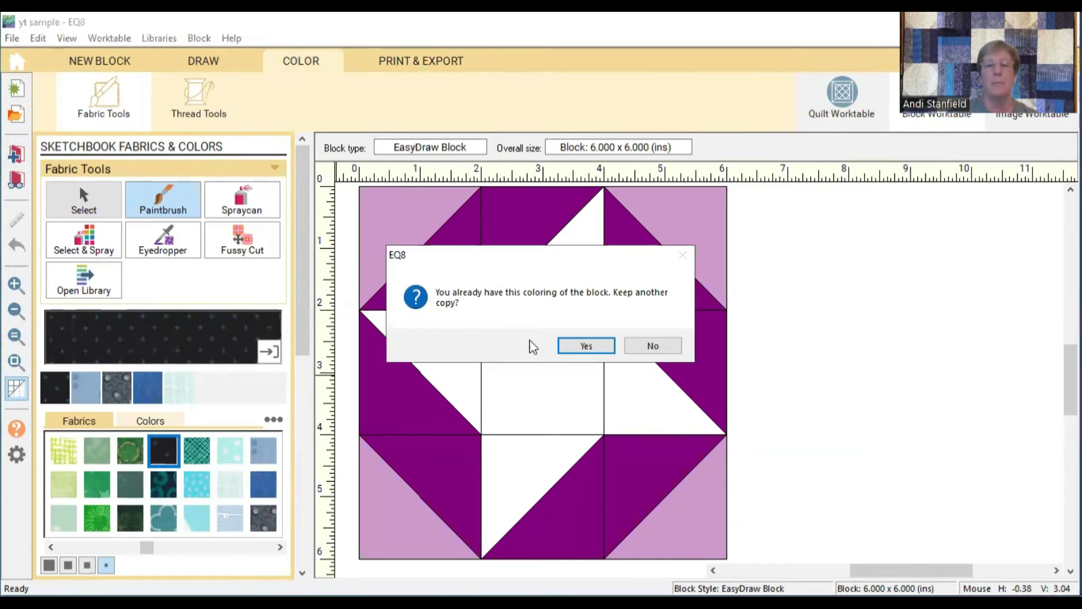
click(586, 346)
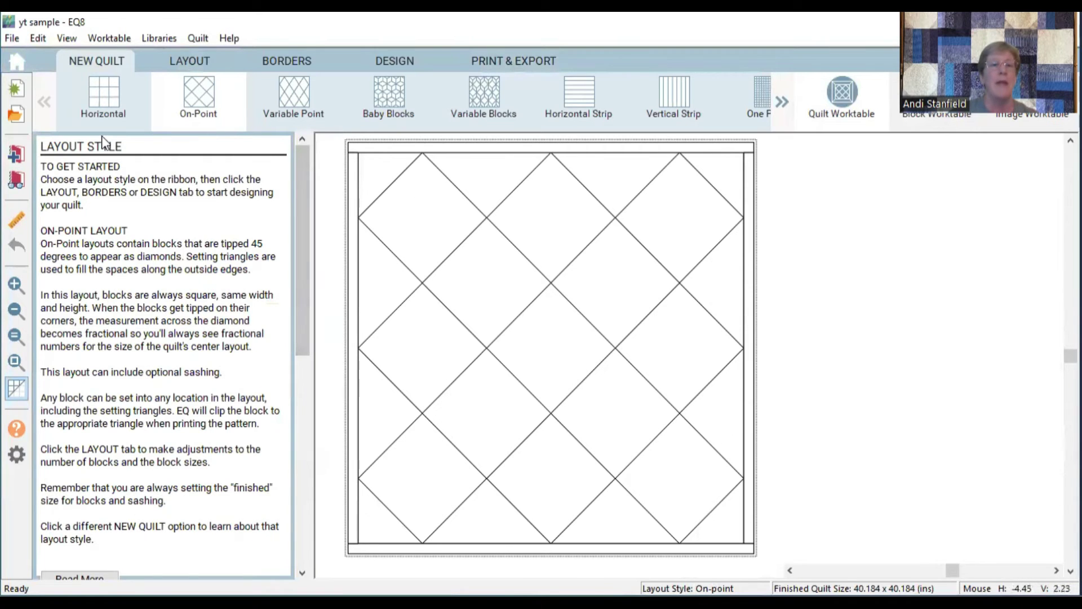
Set the on-point layout to 4 blocks vertically and show the sketchbook blocks in Block Tools.
click(190, 61)
click(176, 345)
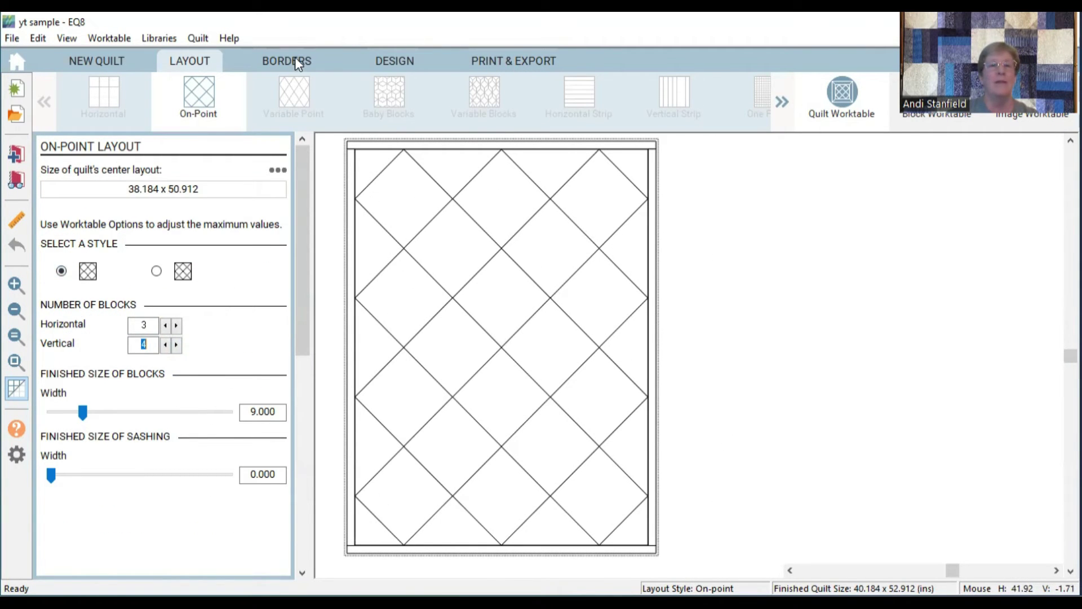
click(400, 59)
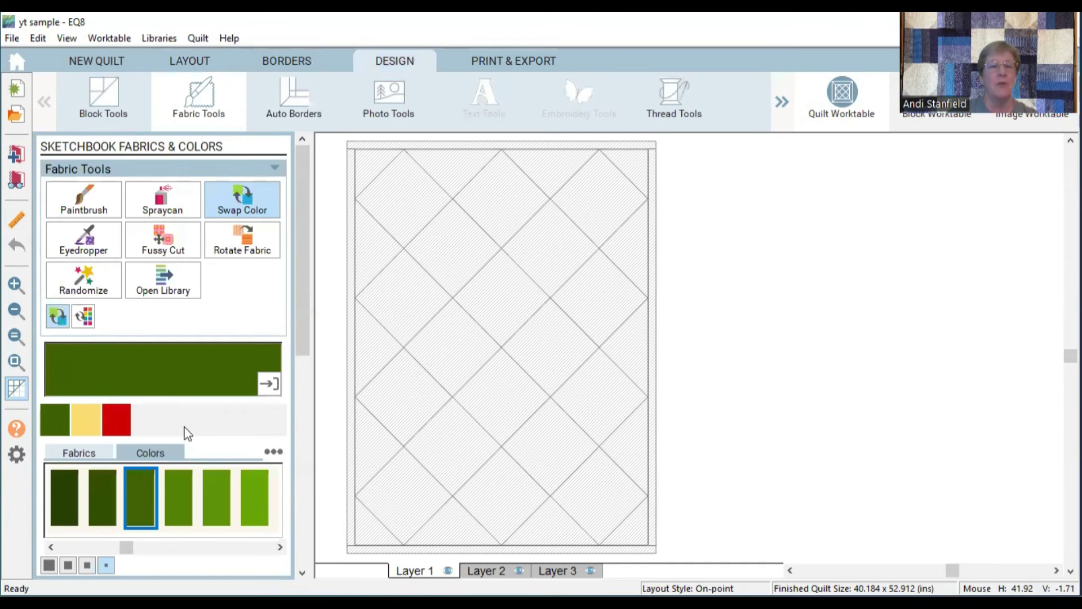
click(103, 100)
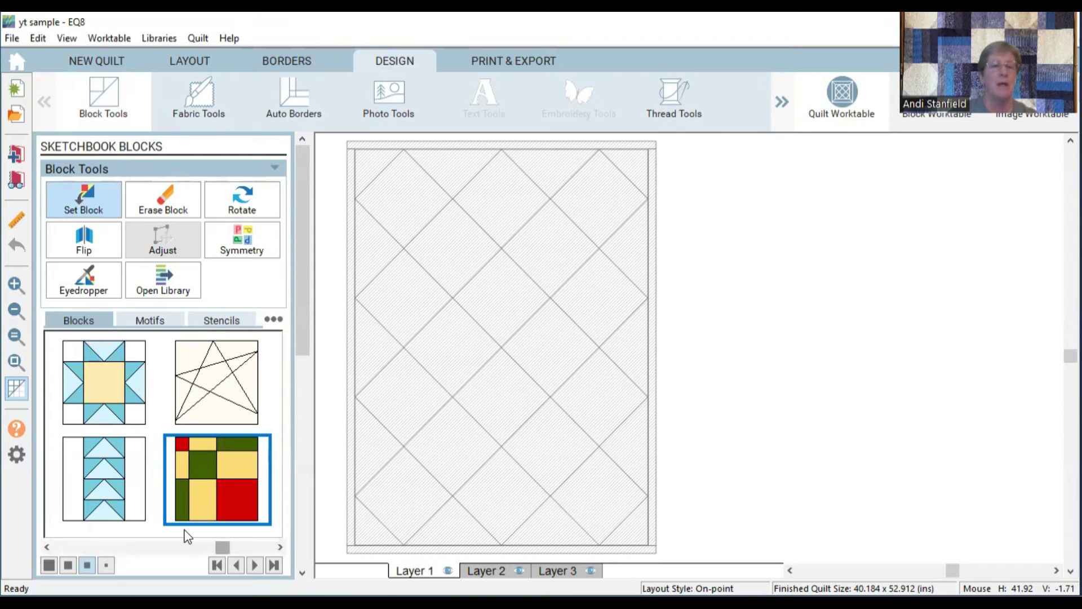
Set the purple Ribbon Quilt block into alternate positions, then into every position including setting squares.
drag(223, 547, 249, 549)
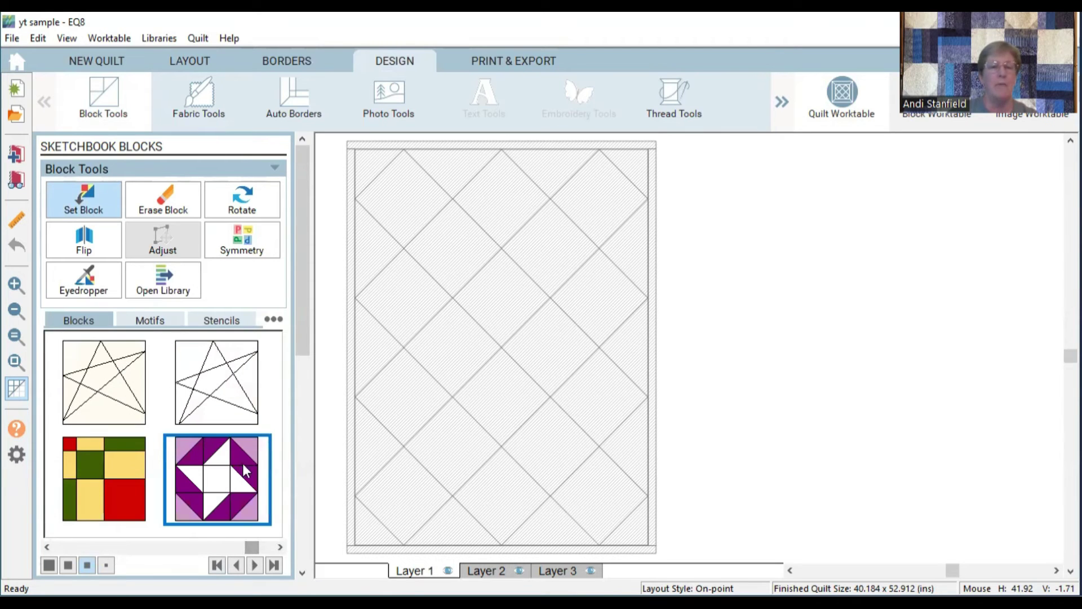
alt+click(417, 198)
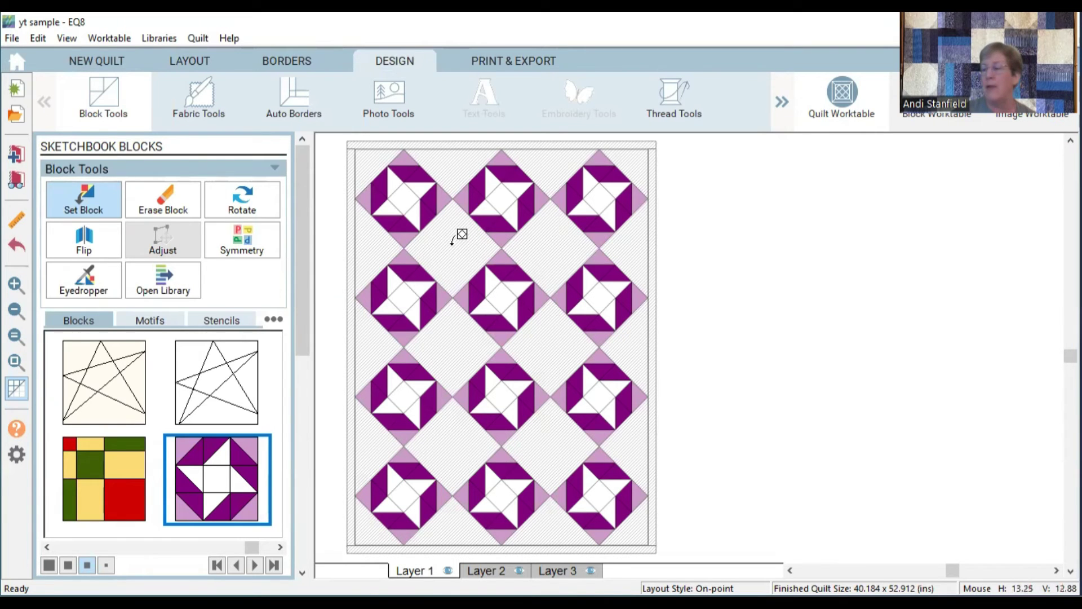
ctrl+click(452, 243)
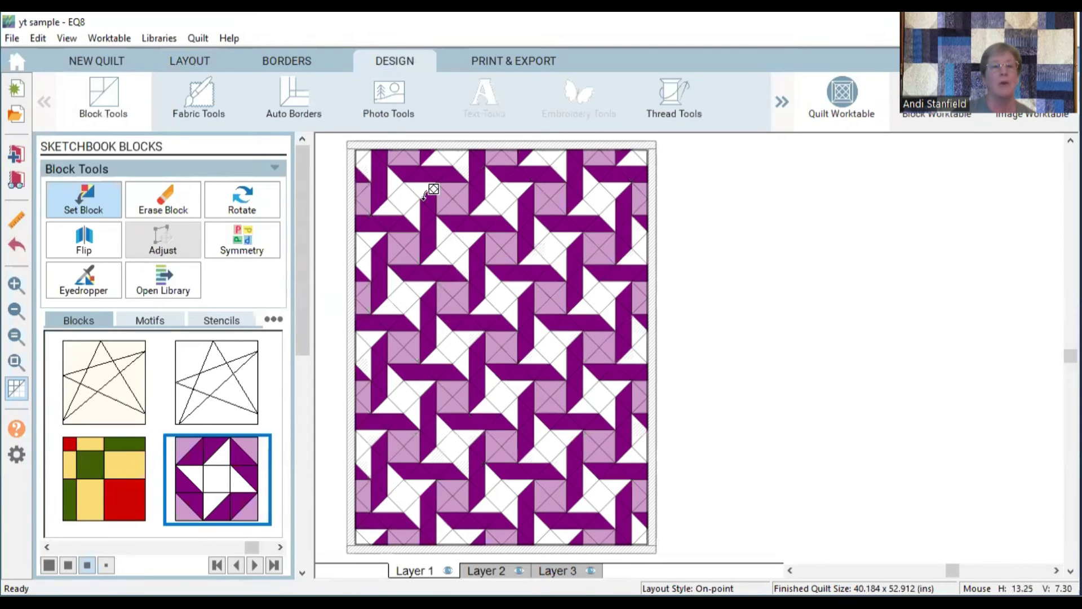
Erase all four corner triangles and every top, right, bottom and left edge setting triangle.
click(192, 206)
click(383, 159)
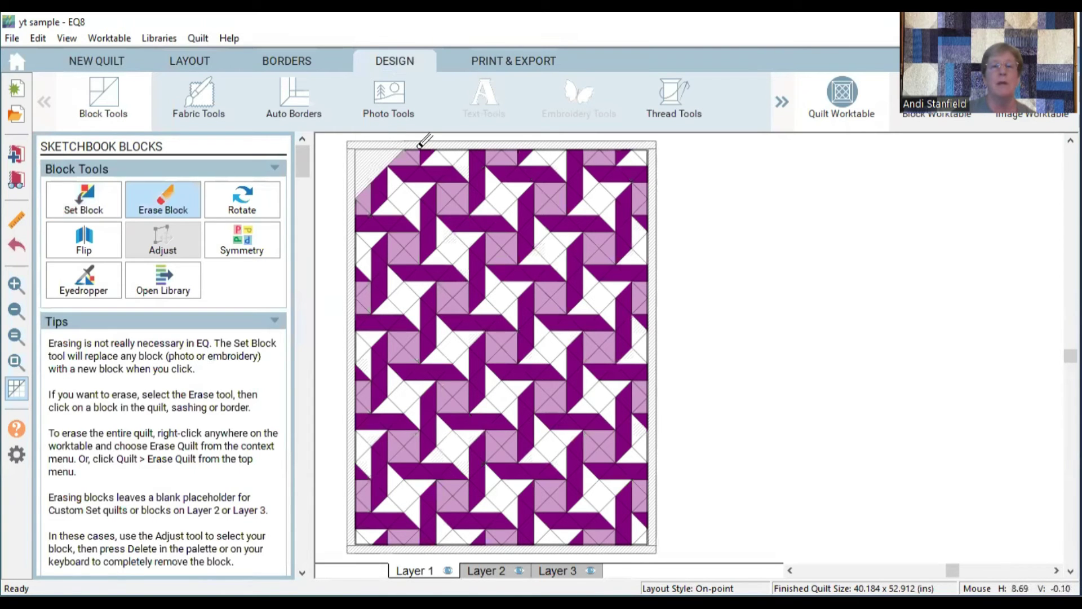
click(455, 161)
click(551, 158)
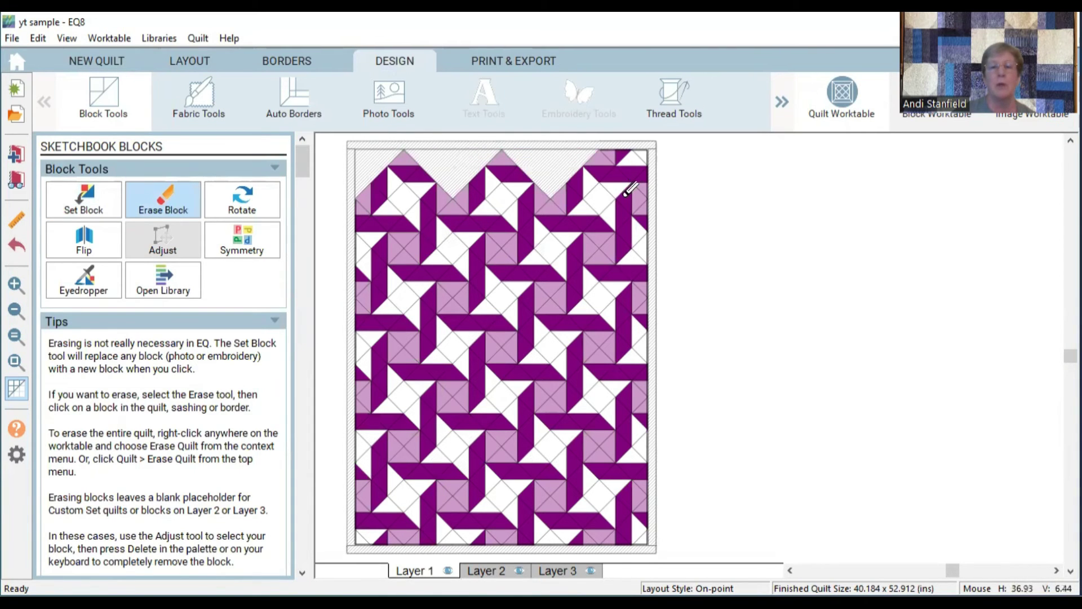
click(637, 167)
click(646, 248)
click(649, 364)
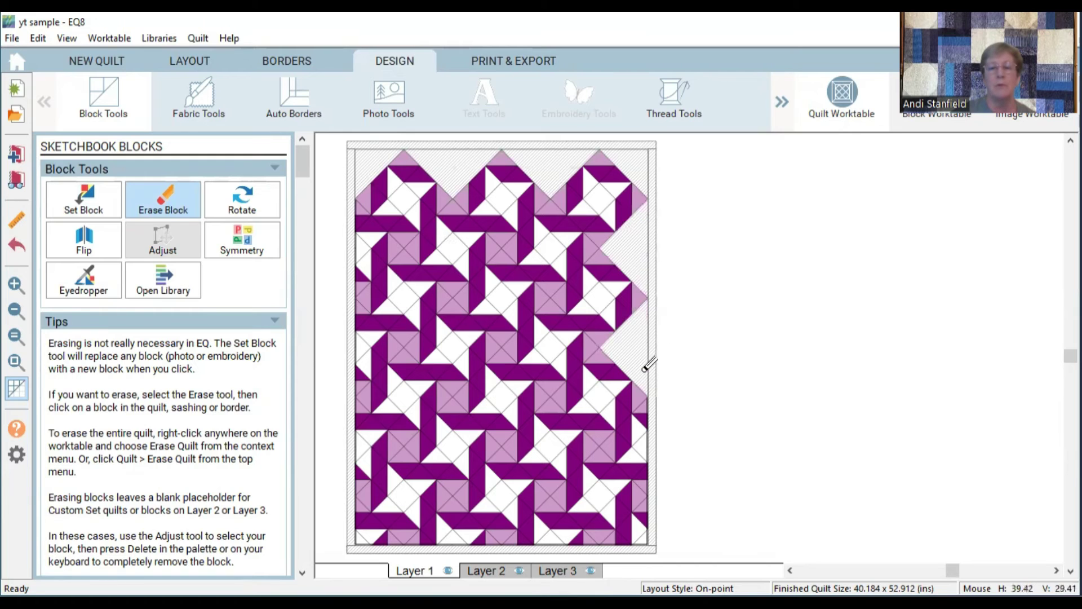
click(651, 465)
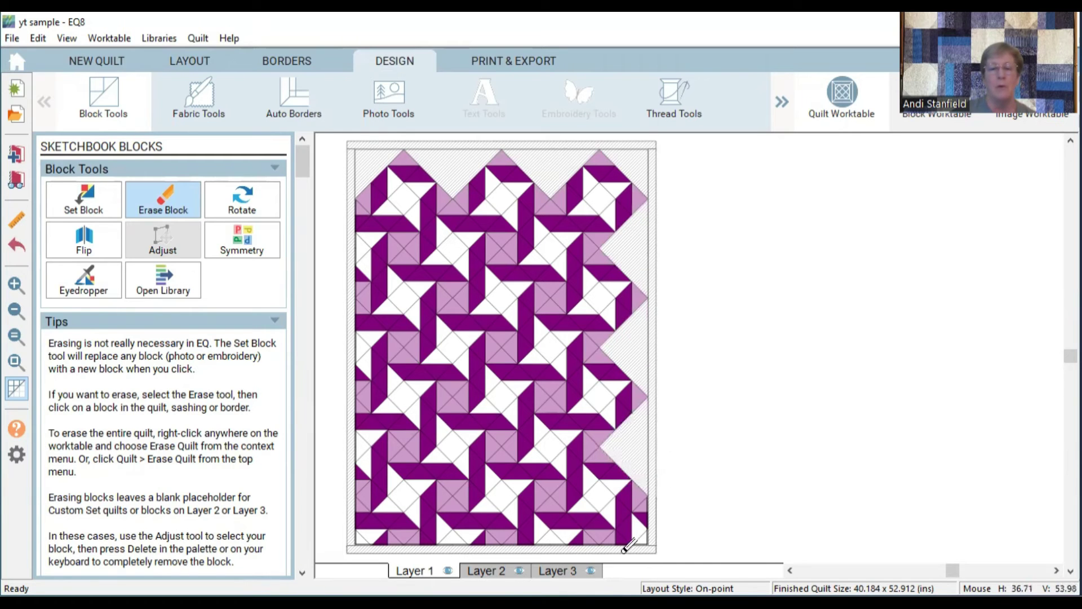
click(645, 533)
click(556, 527)
click(457, 529)
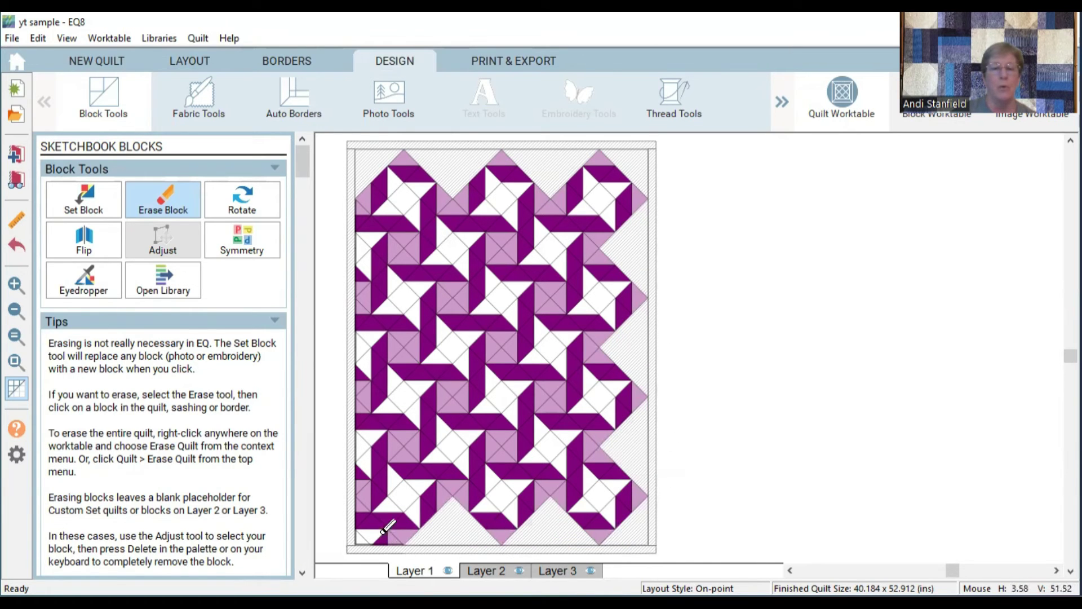
click(387, 527)
click(361, 444)
click(370, 347)
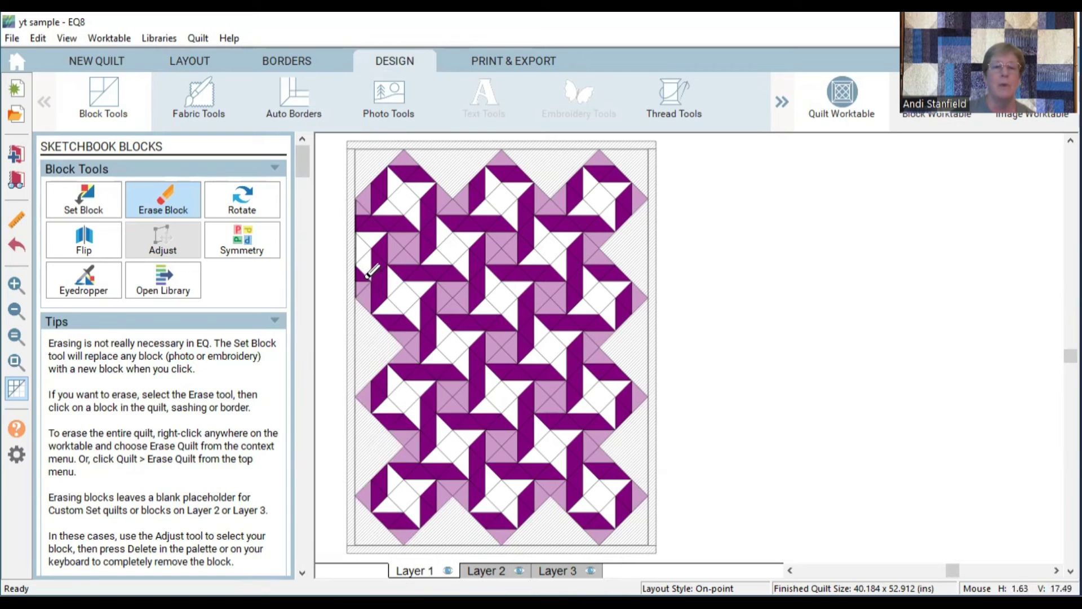
click(369, 274)
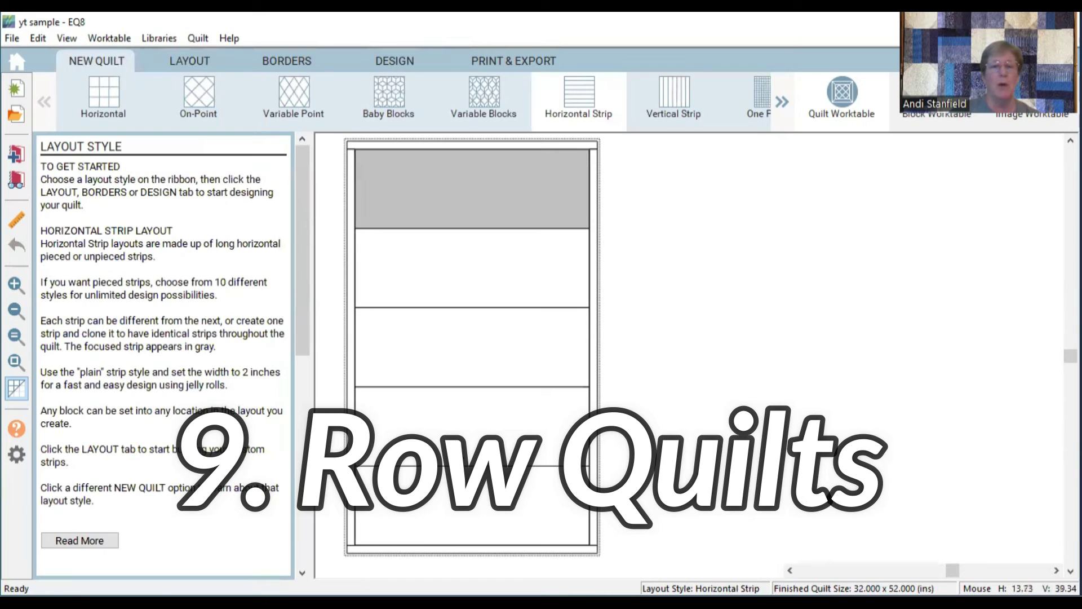
Make the bottom strip Pieced Blocks with 6 blocks along its length.
click(193, 59)
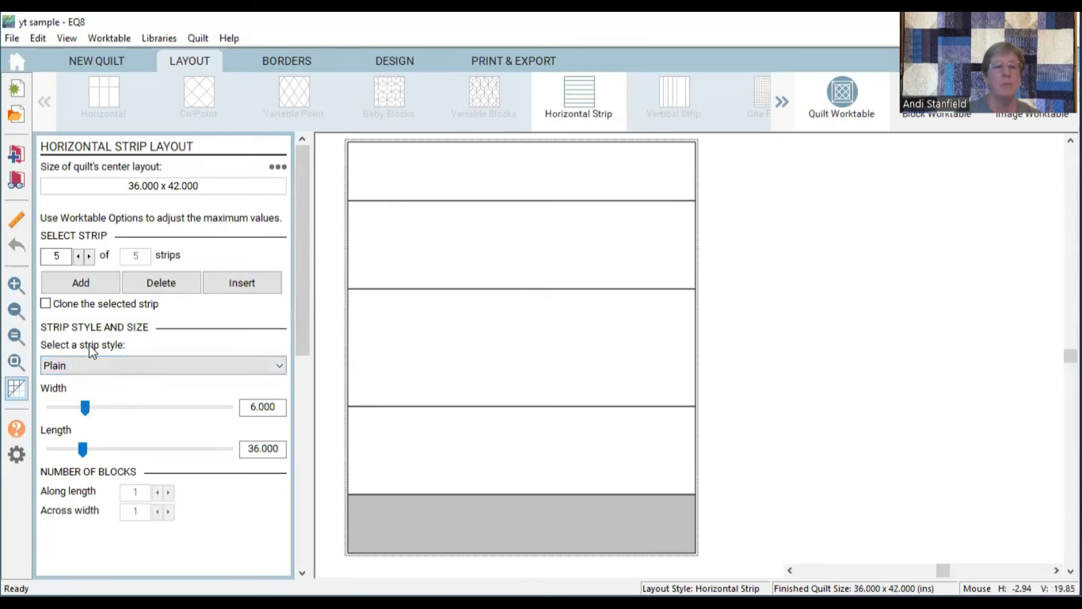
click(107, 364)
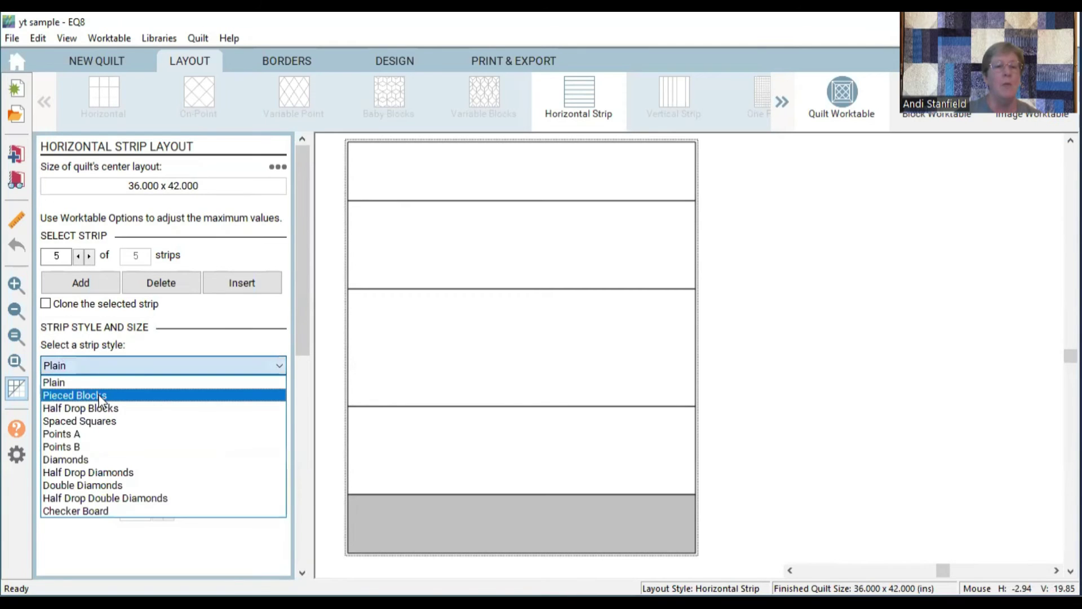
click(99, 397)
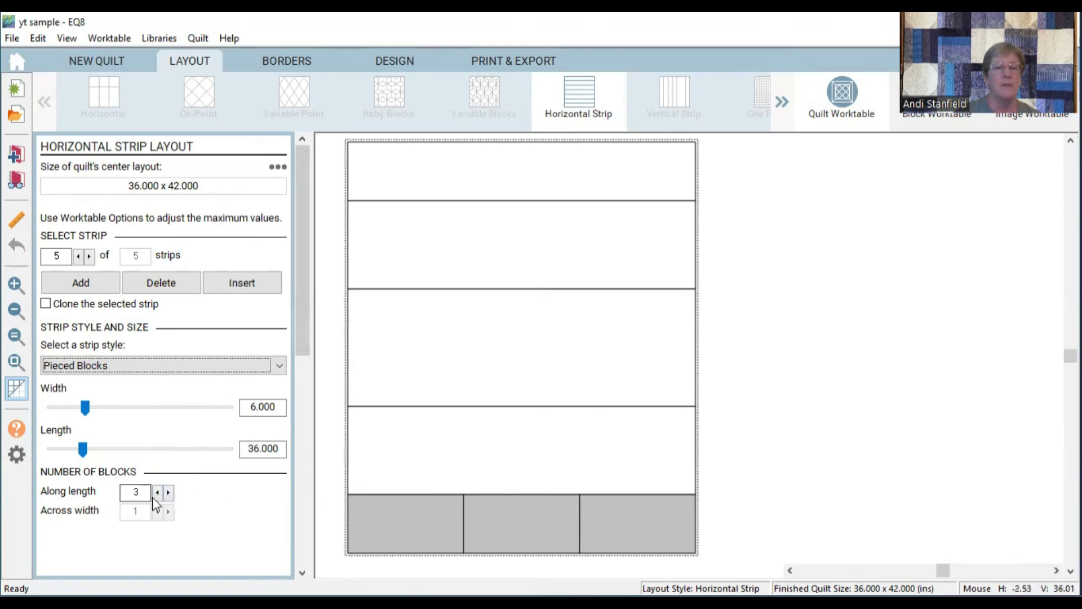
click(168, 493)
click(169, 492)
click(169, 493)
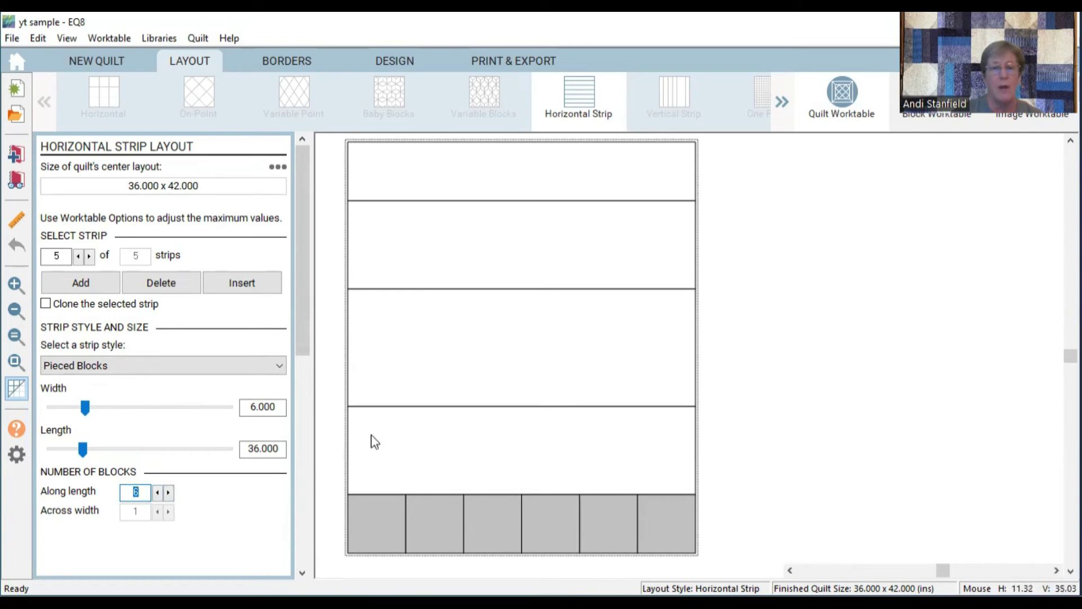
click(410, 184)
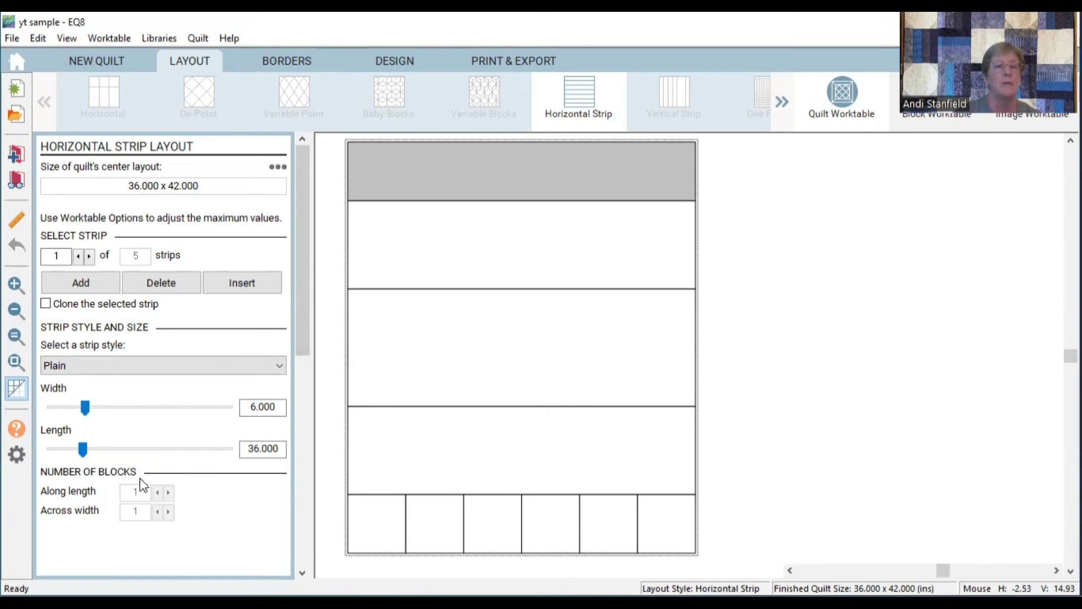
Make the top strip pieced with 6 blocks and the second strip pieced with 4.
click(160, 367)
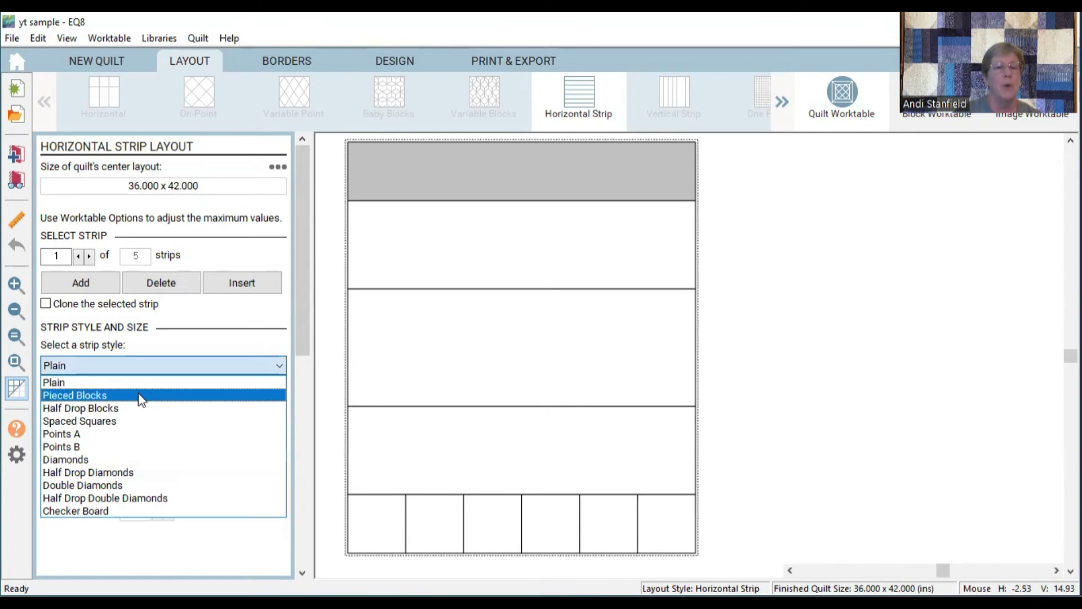
click(141, 396)
click(168, 492)
click(168, 492)
click(168, 492)
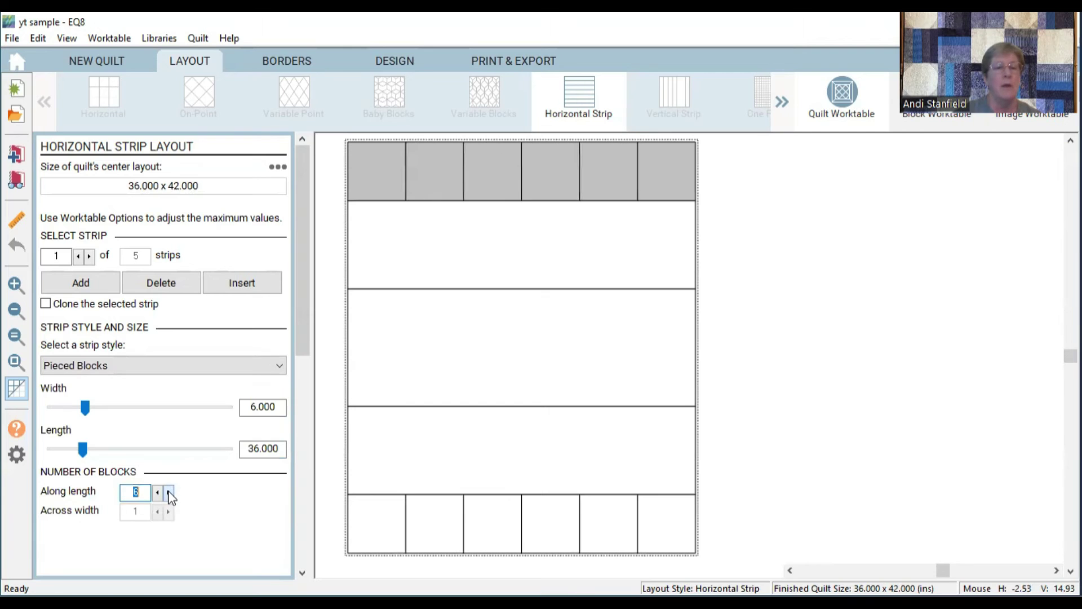
click(439, 247)
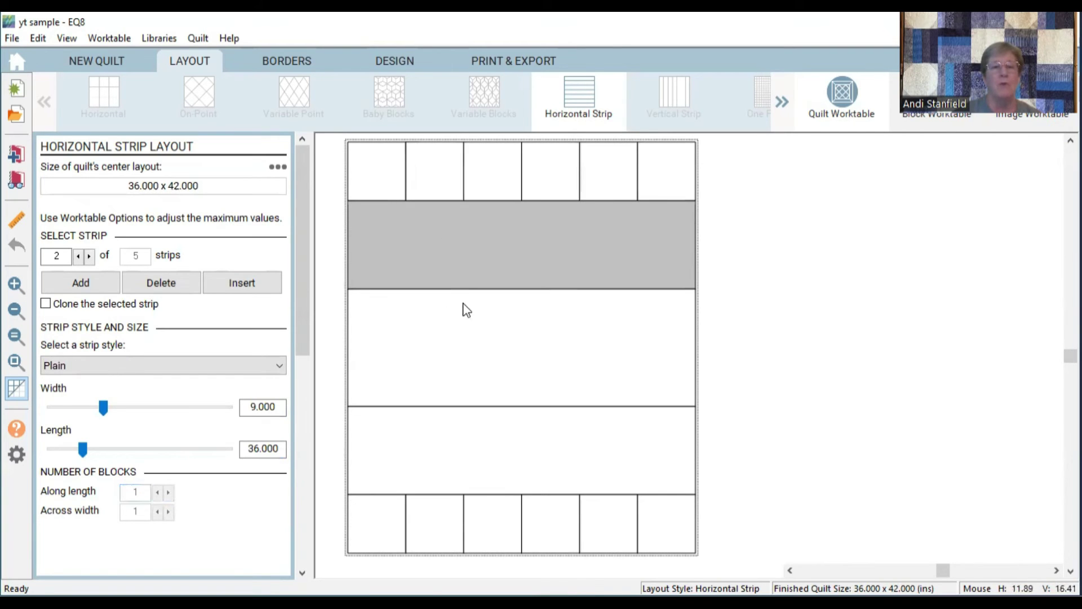
click(187, 365)
click(169, 396)
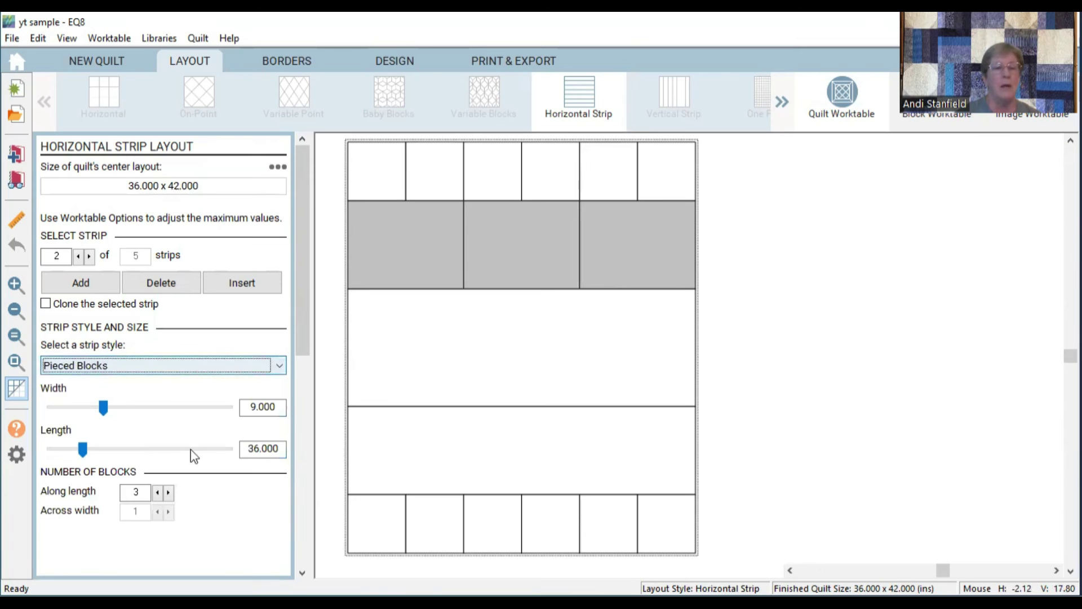
click(168, 493)
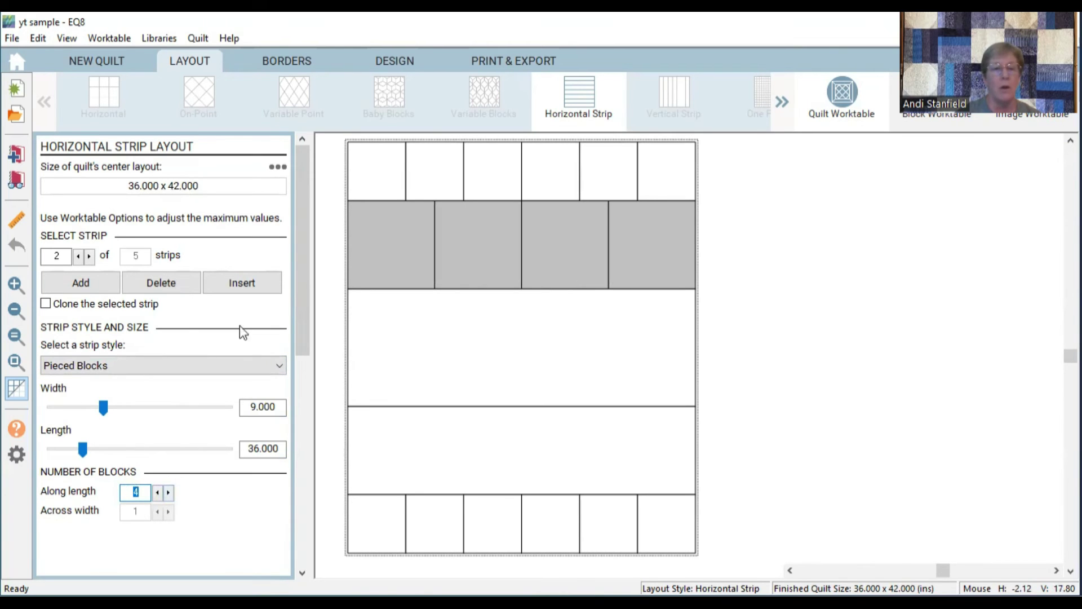
Make the third strip pieced with 3 blocks and the fourth strip pieced with 4.
click(418, 358)
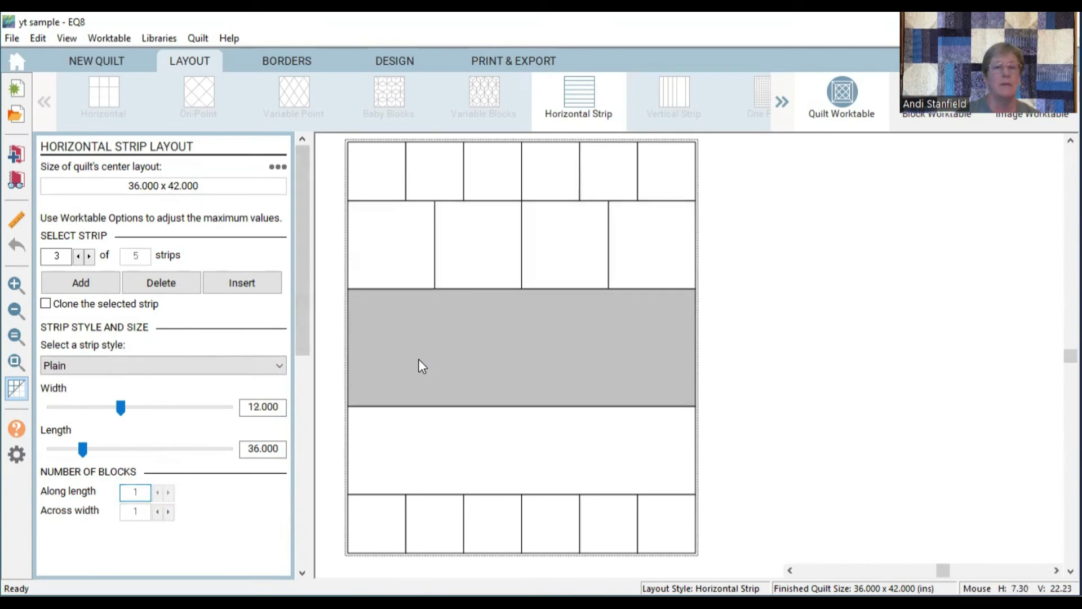
click(205, 364)
click(163, 398)
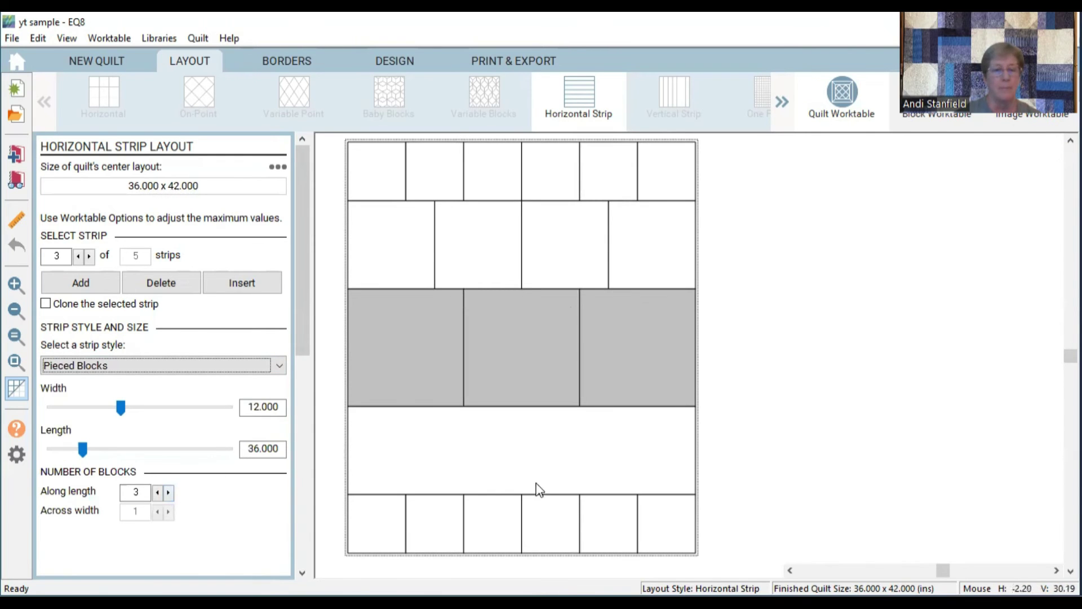
click(377, 430)
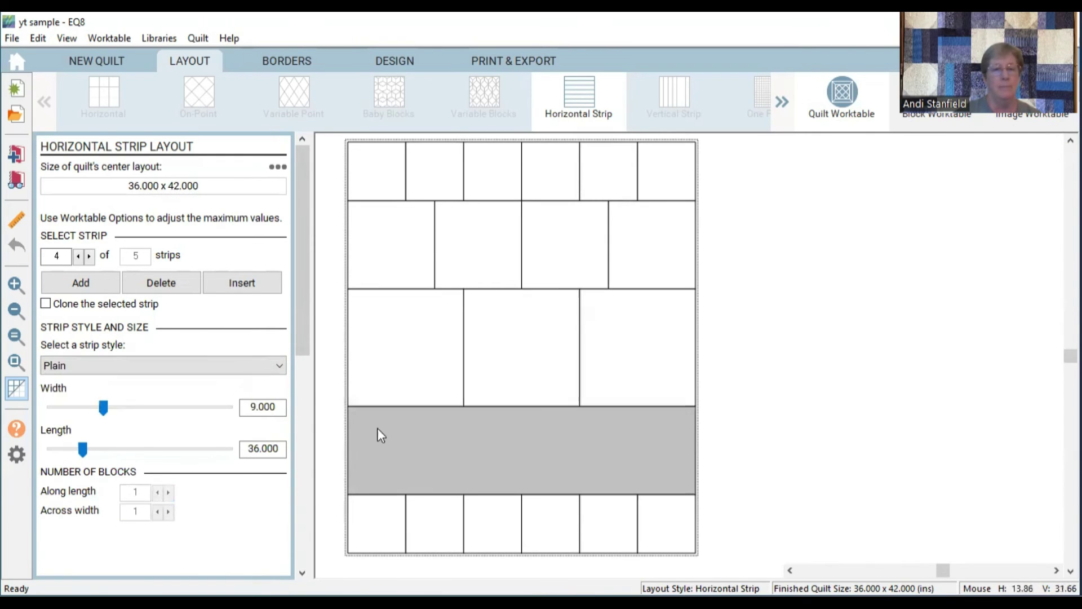
click(249, 370)
click(179, 395)
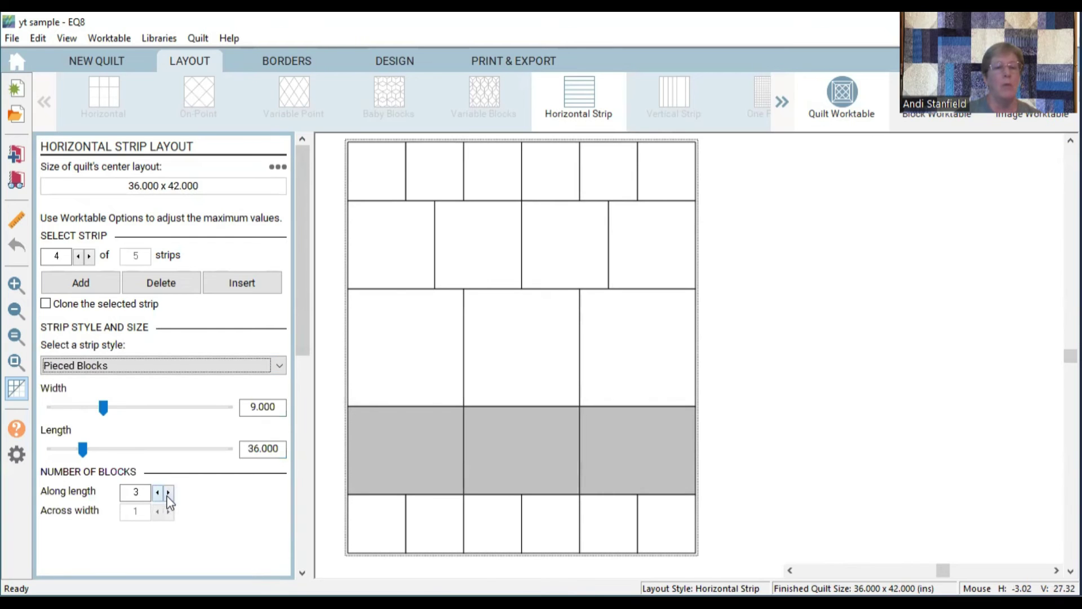
click(168, 492)
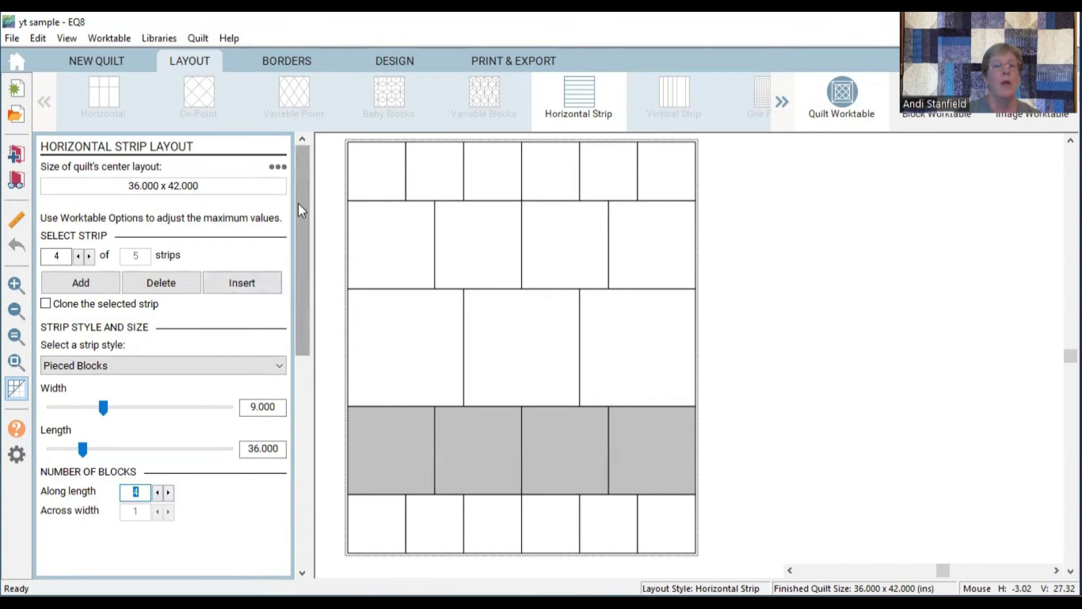
Fill the middle strip's three cells with the purple Ribbon Quilt block using Set Block.
click(388, 63)
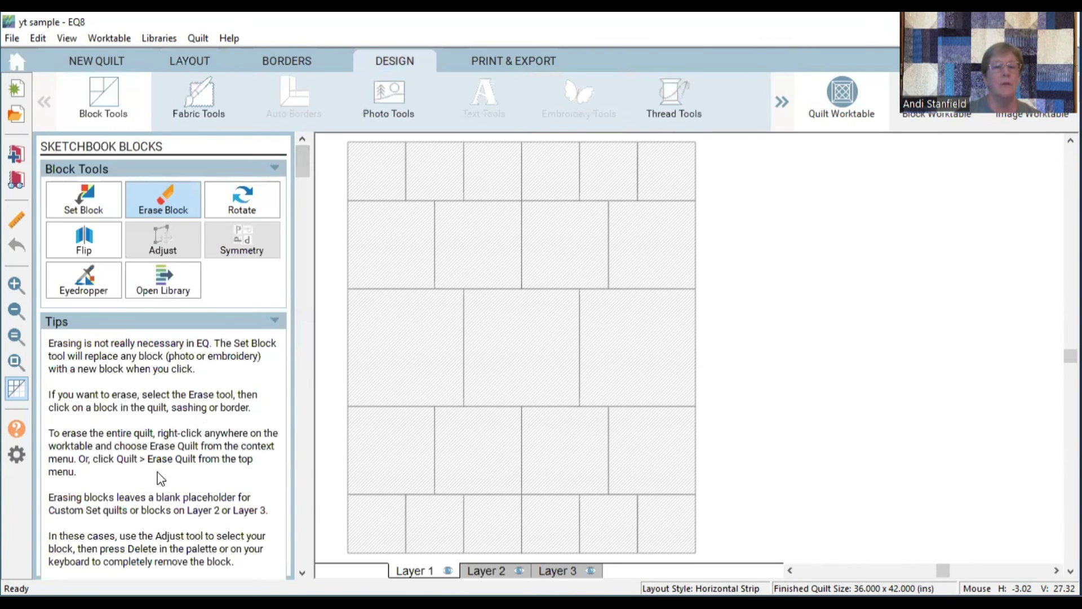
click(96, 192)
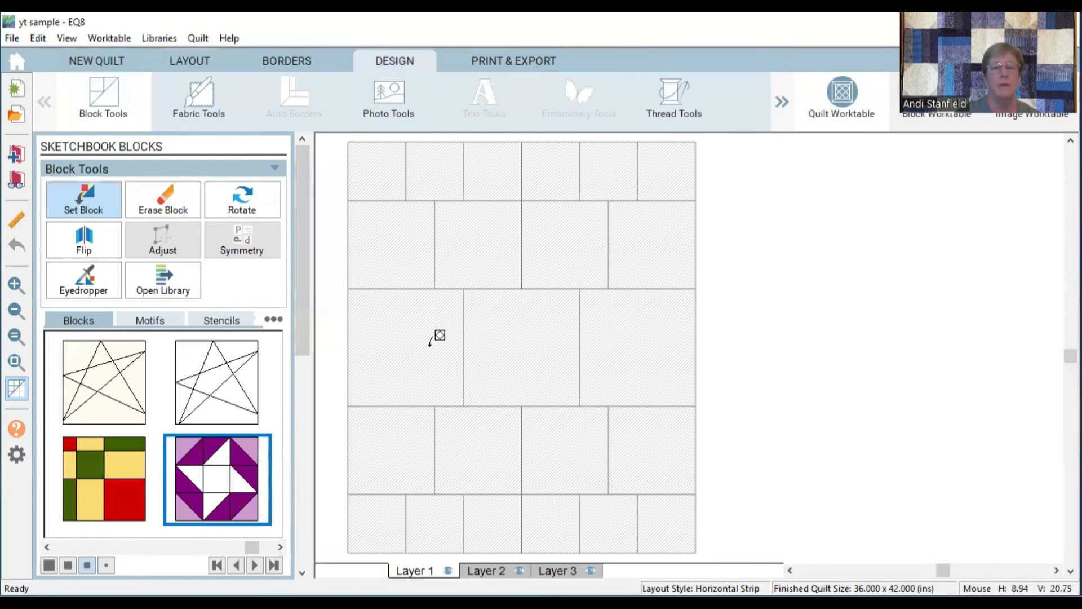
click(431, 338)
click(553, 324)
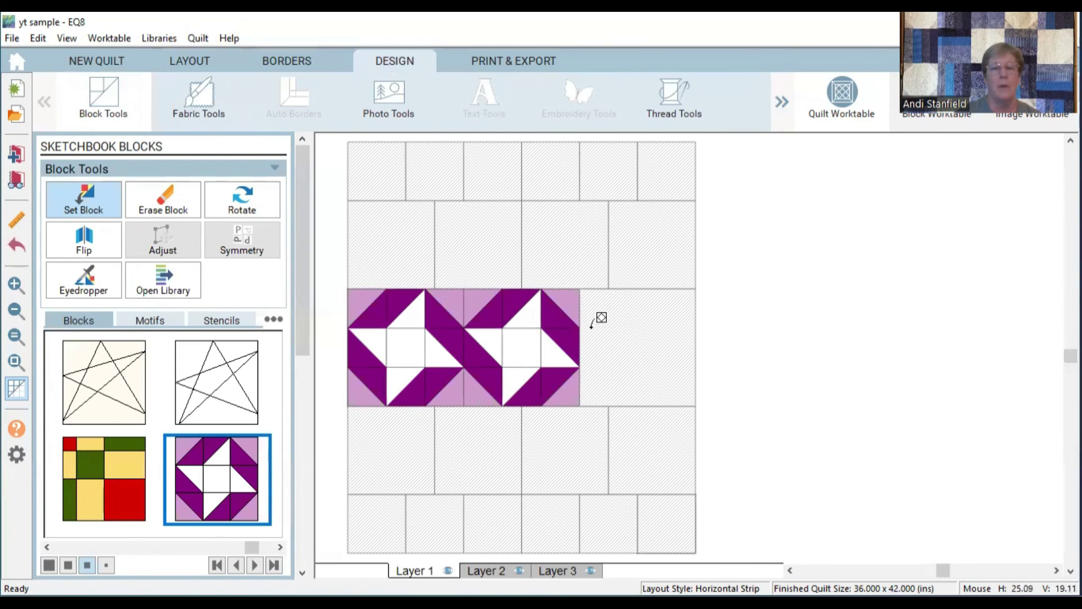
click(633, 317)
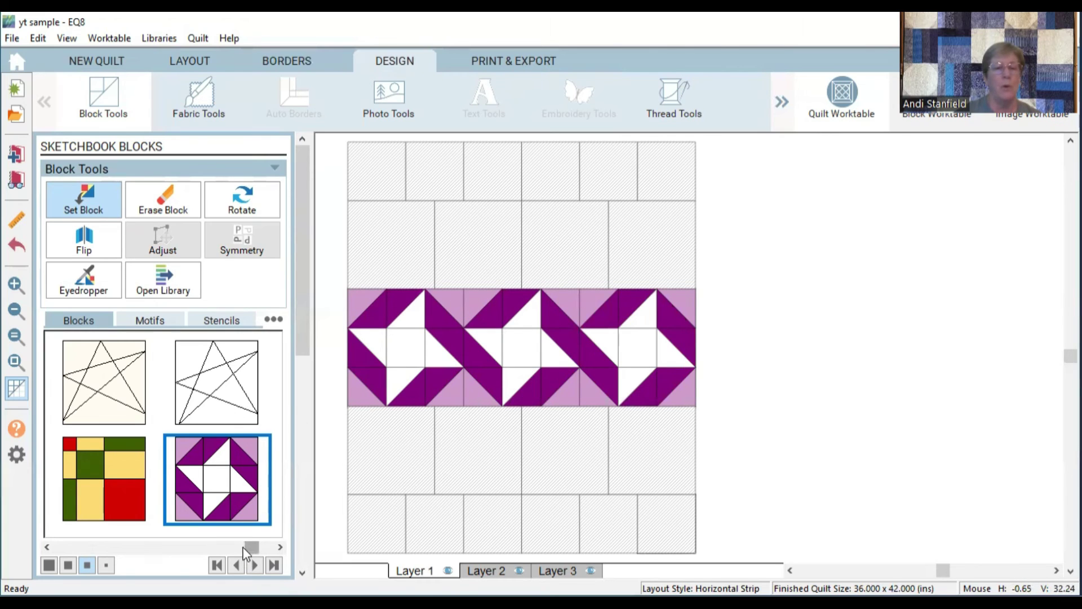
Fill the second and fourth strips with the blue-and-yellow star block, four cells each.
drag(246, 552, 178, 544)
click(215, 389)
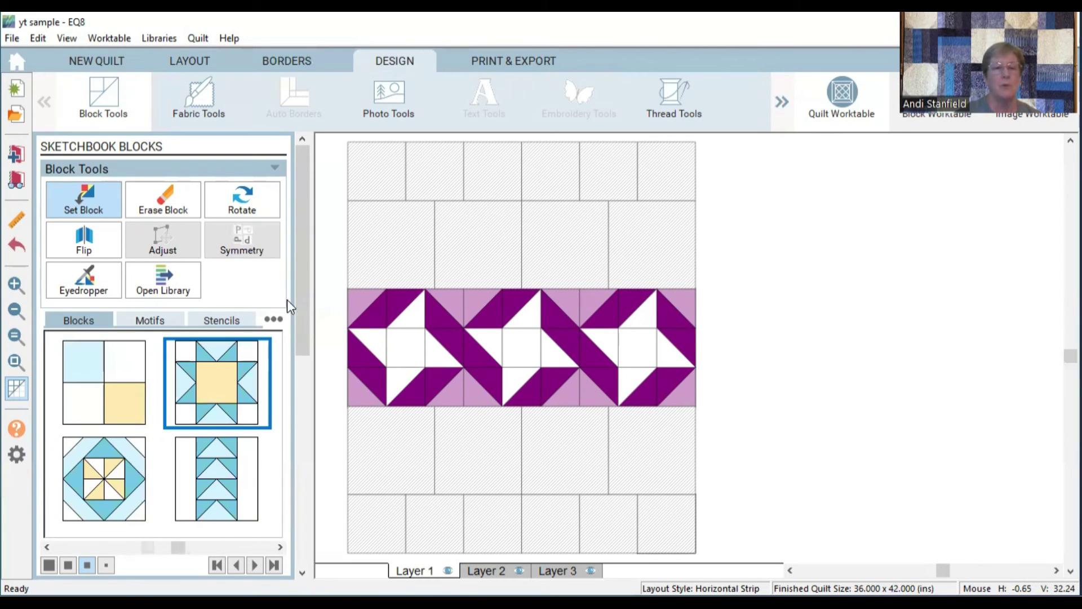
click(417, 225)
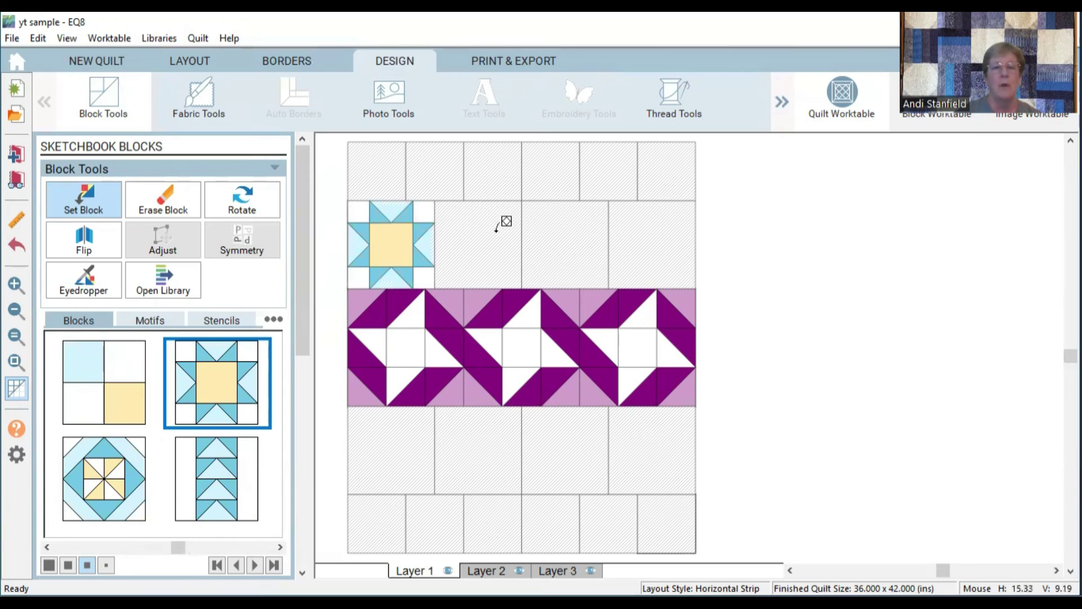
click(497, 225)
click(581, 220)
click(656, 226)
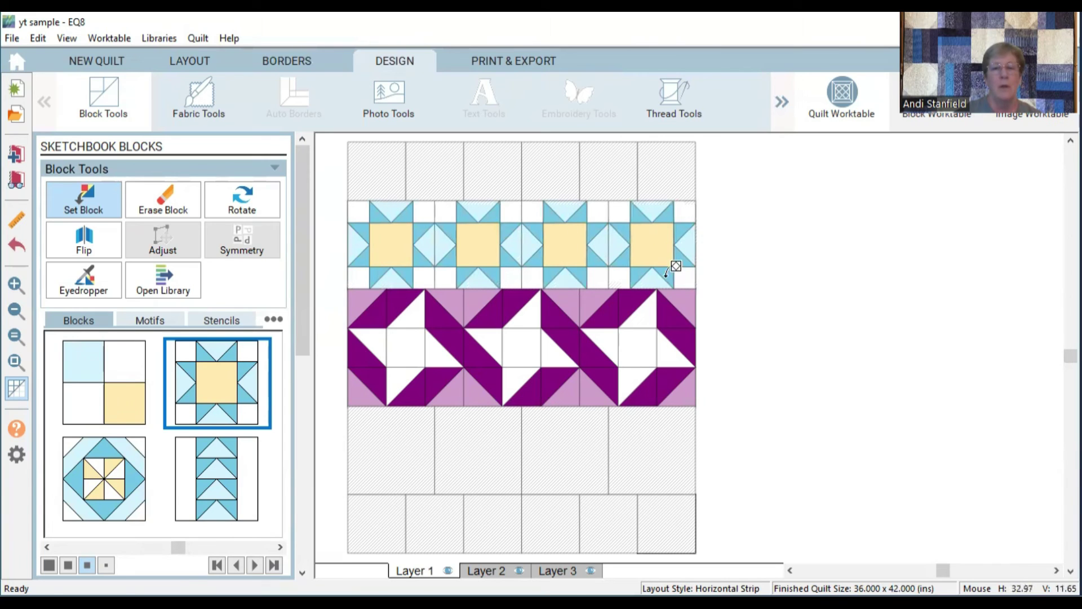
click(664, 446)
click(563, 448)
click(476, 451)
click(403, 457)
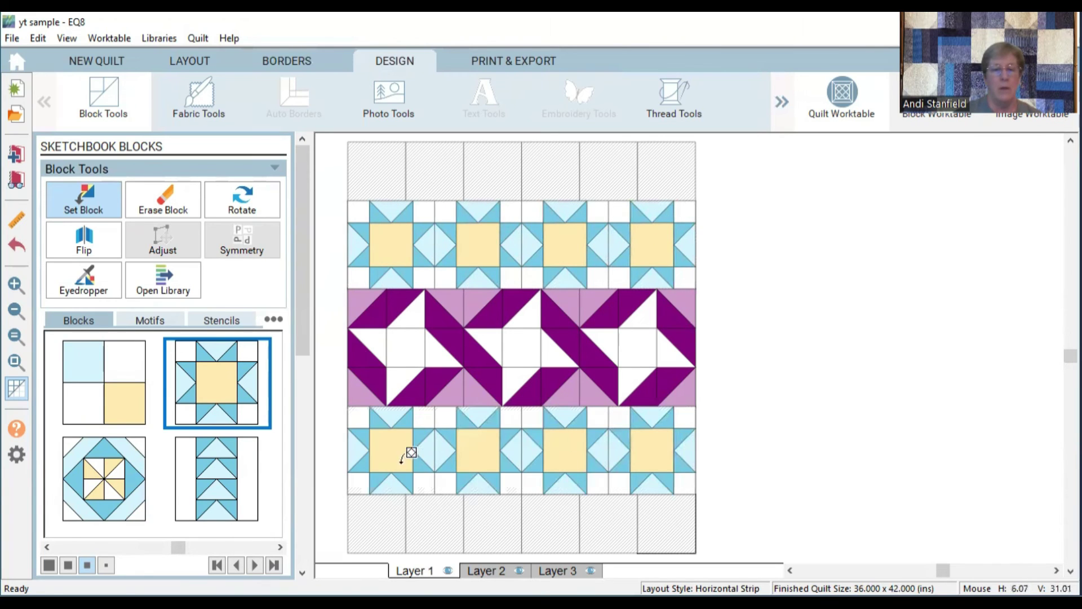
Fill all six cells of the top and bottom strips with the orange-and-blue star block.
drag(181, 546, 67, 536)
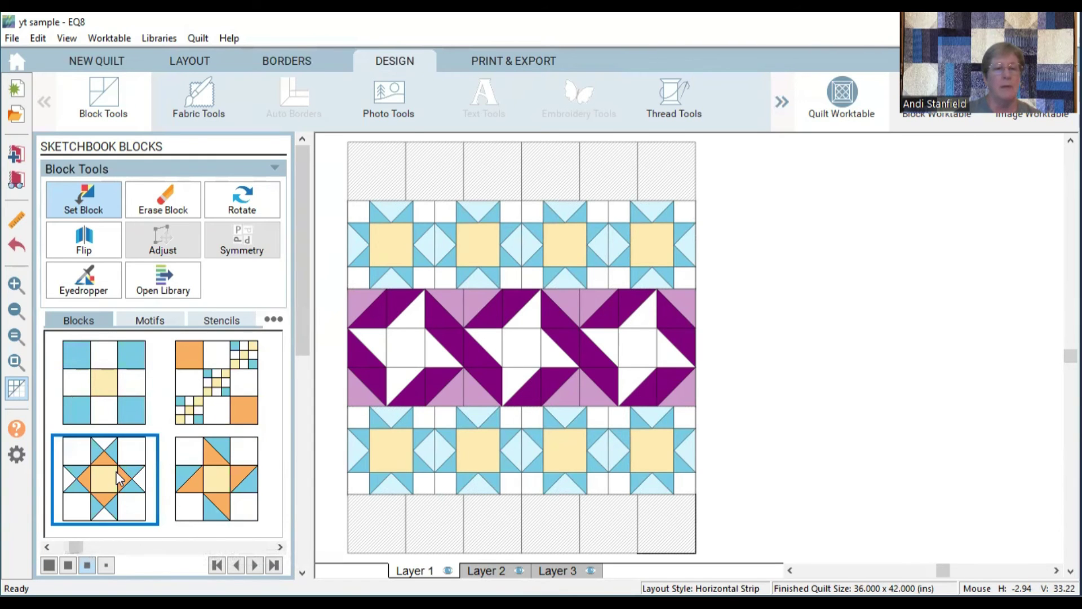
click(387, 150)
click(437, 148)
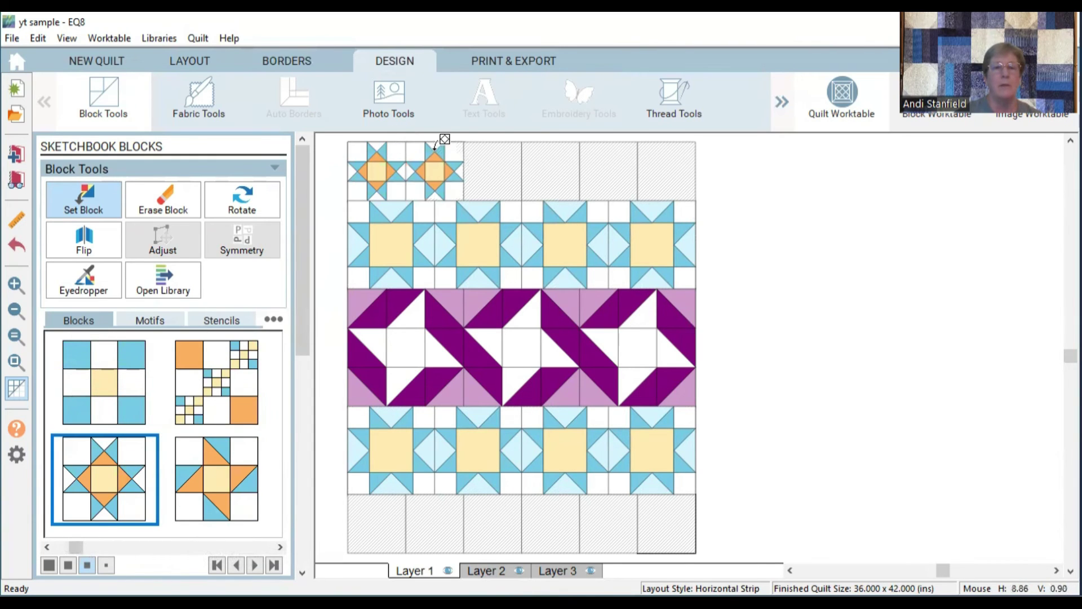
click(479, 150)
click(547, 152)
click(626, 160)
click(657, 164)
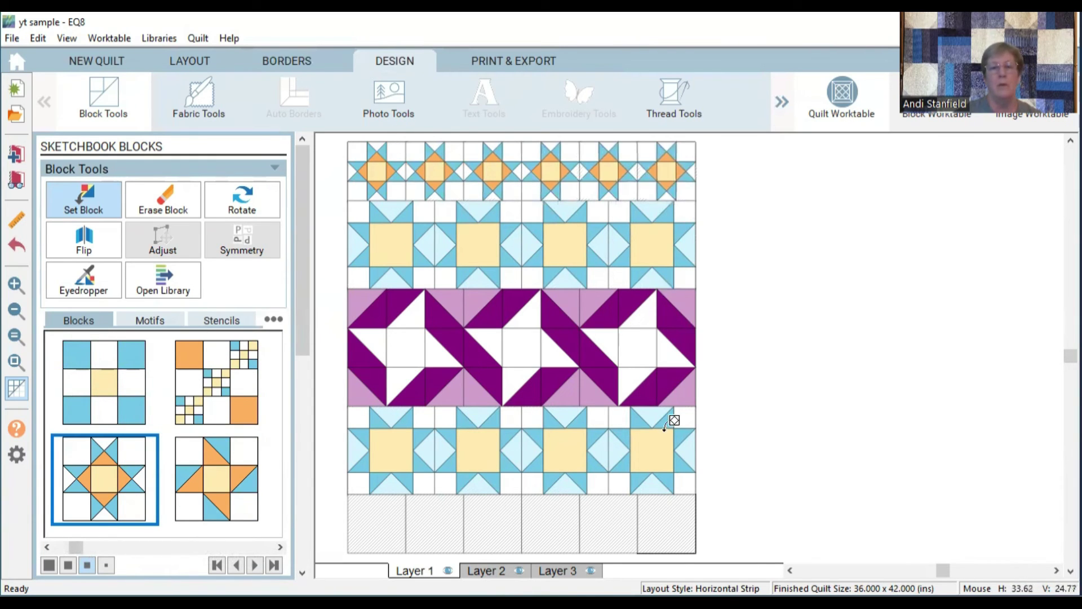
click(663, 518)
click(625, 515)
click(564, 517)
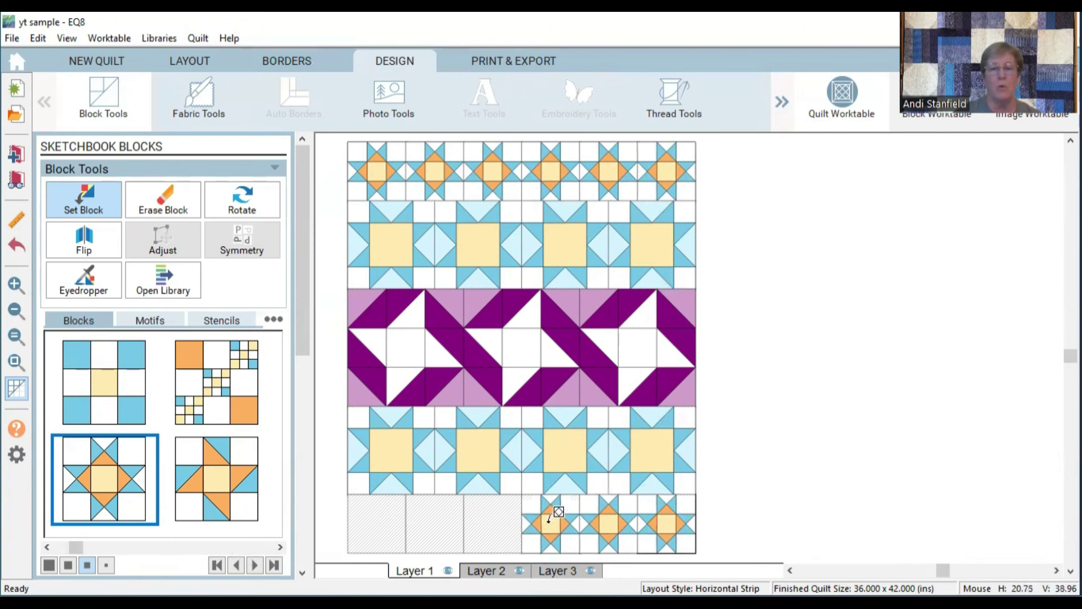
click(496, 516)
click(437, 517)
click(377, 523)
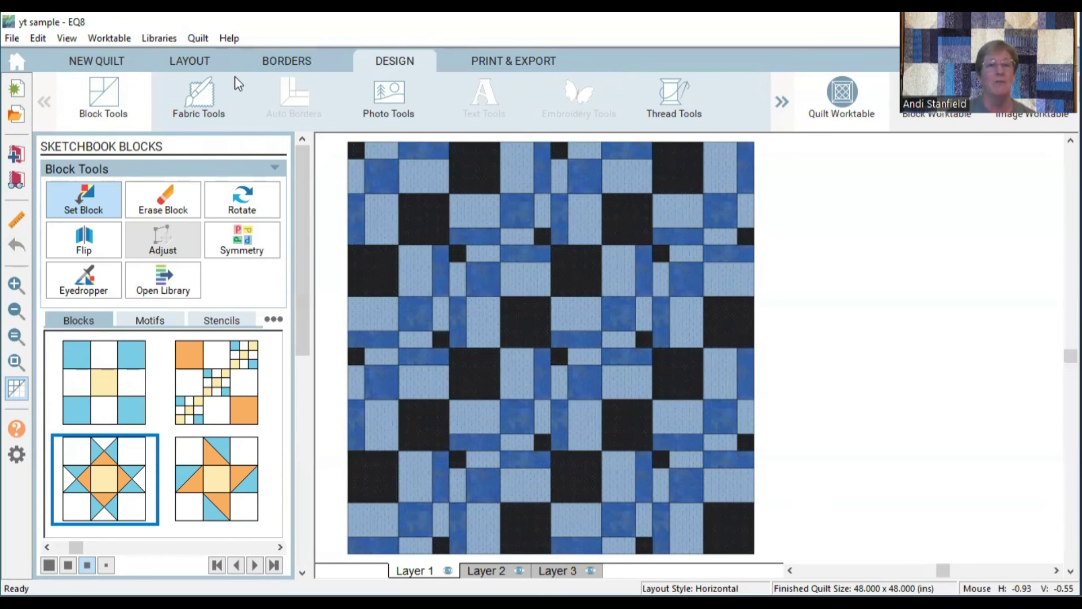
Switch to the Print & Export options for the 48 x 48 inch blue-and-black quilt.
click(504, 65)
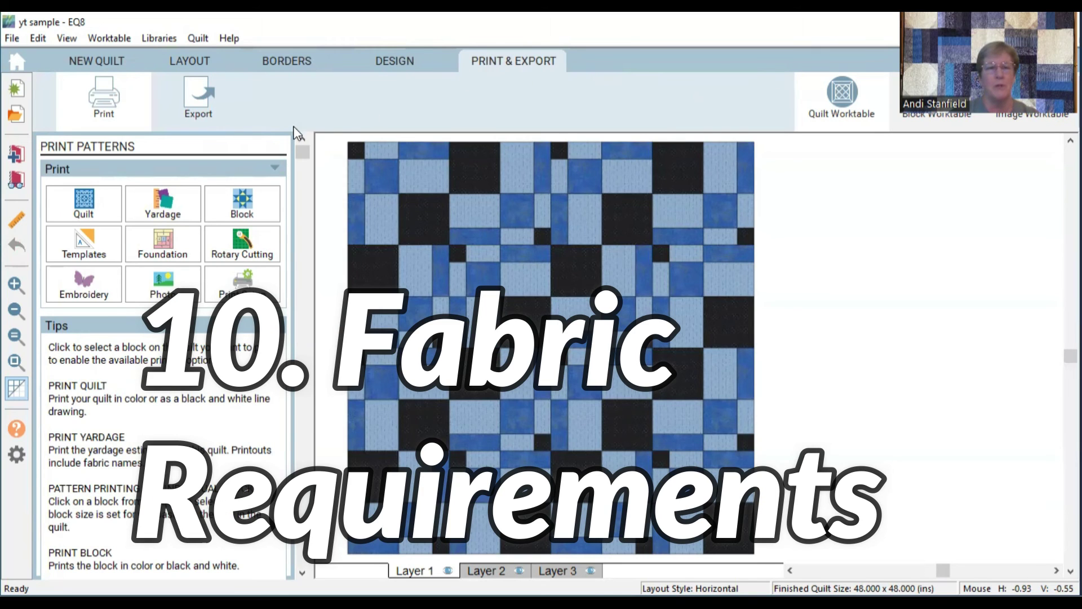
Preview yardage estimates using 44-45 inch fabric width and 0.25 inch seam allowance.
click(164, 212)
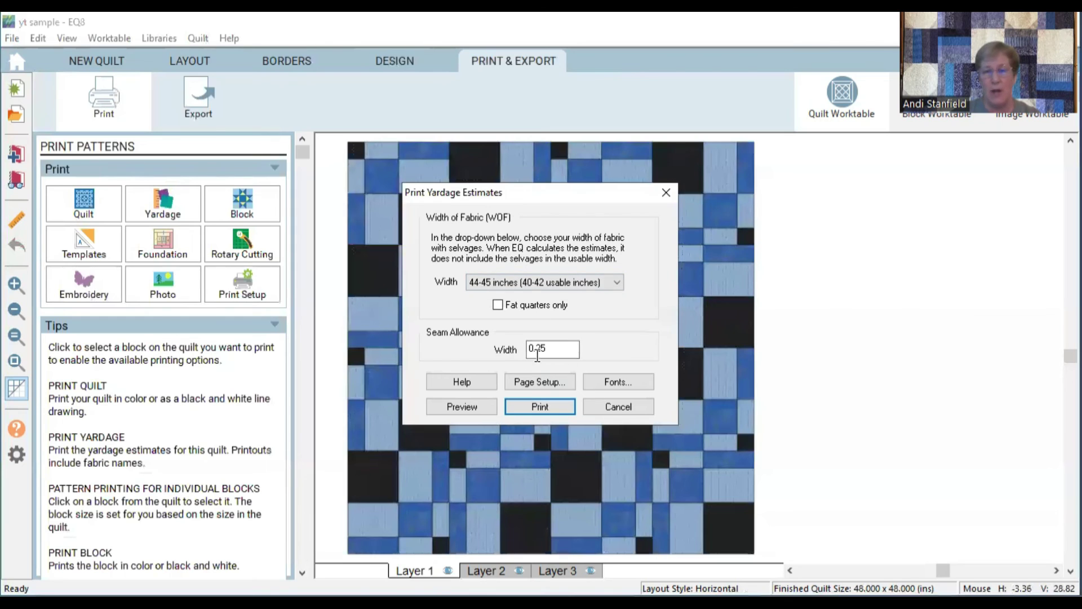
click(458, 408)
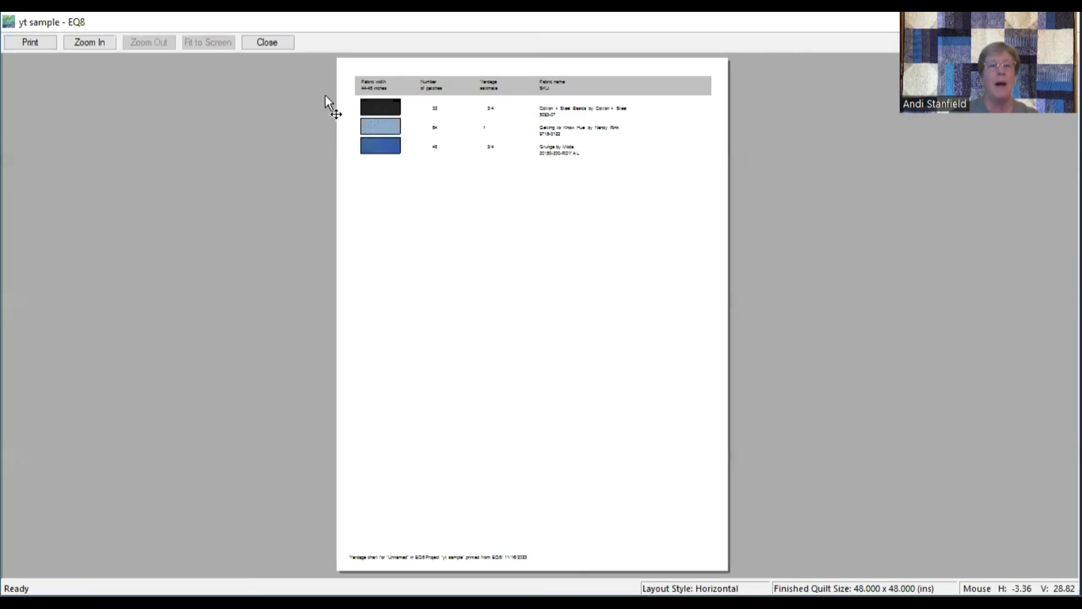
Magnify the yardage chart's fabric columns: 32, 64 and 48 patches need 3/4, 1, 3/4 yards.
click(87, 44)
drag(344, 68, 522, 186)
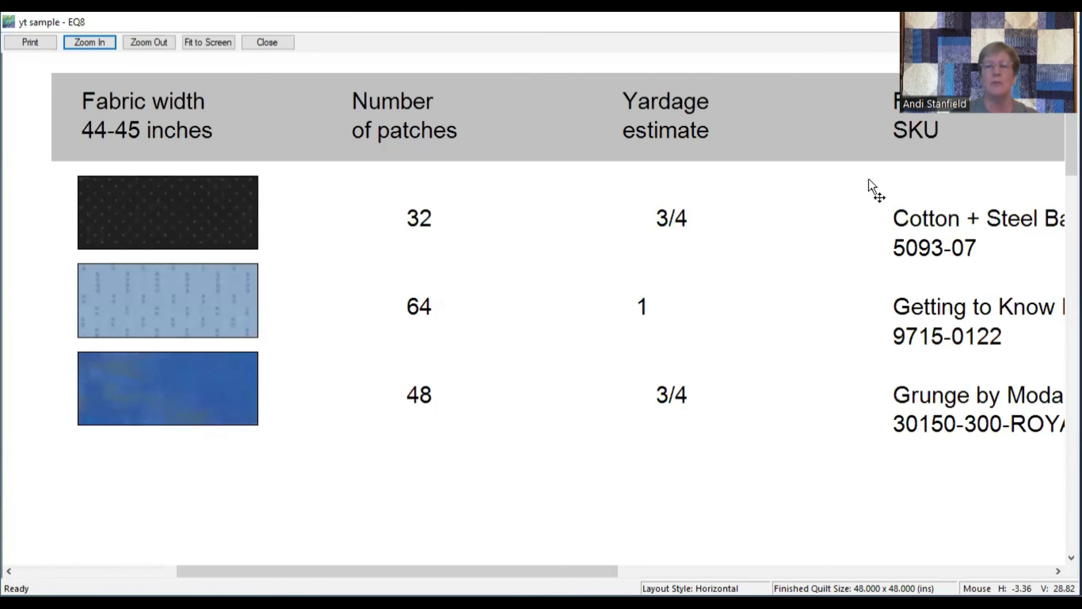